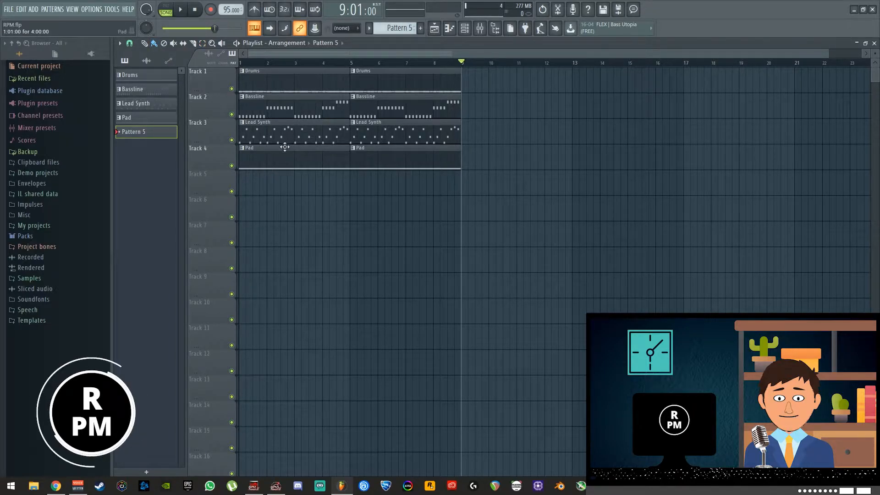
Delete both Pad clips from Track 4 and shift the Drums clips on Track 1 so they fill bars 9 to 16.
right_click(278, 160)
right_click(373, 165)
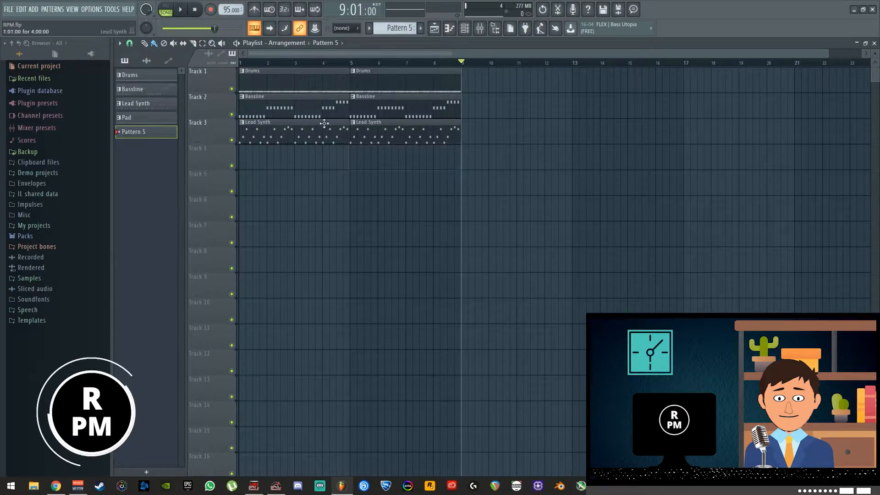
right_click(302, 91)
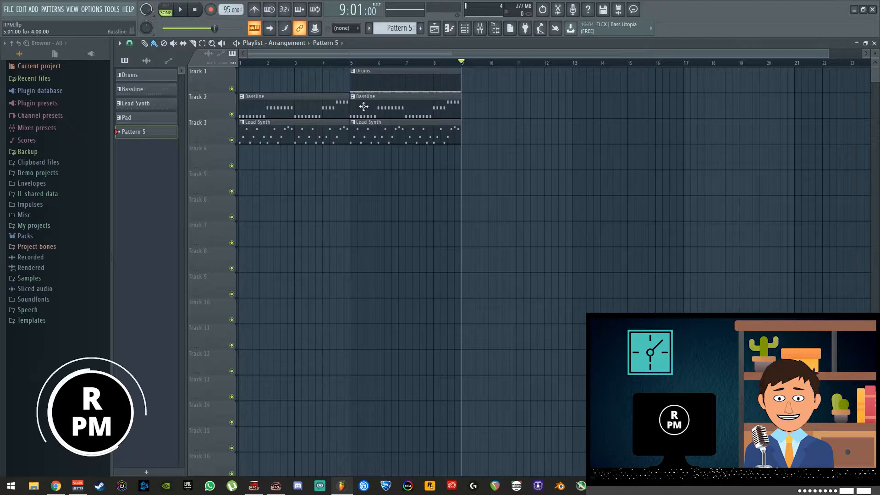
drag(370, 91, 489, 85)
click(581, 91)
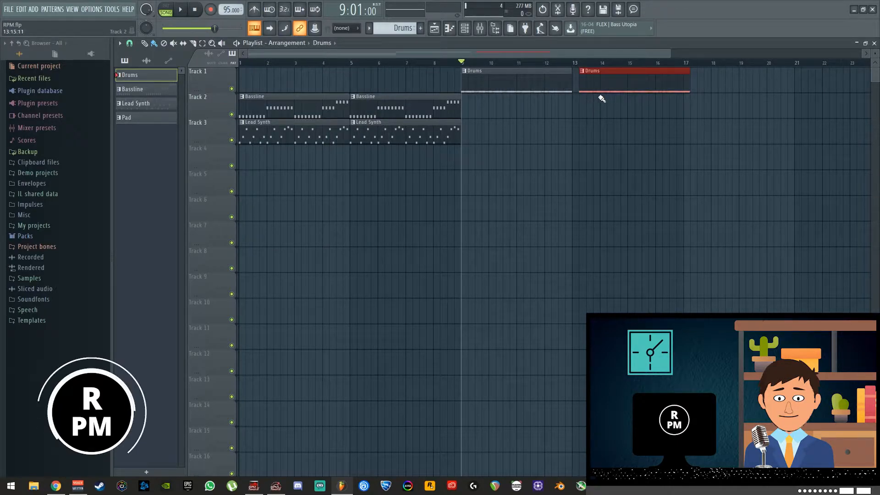
Delete the Bassline clip at bar 1 and extend the Bassline and Lead Synth tracks with clips through bar 16.
right_click(293, 108)
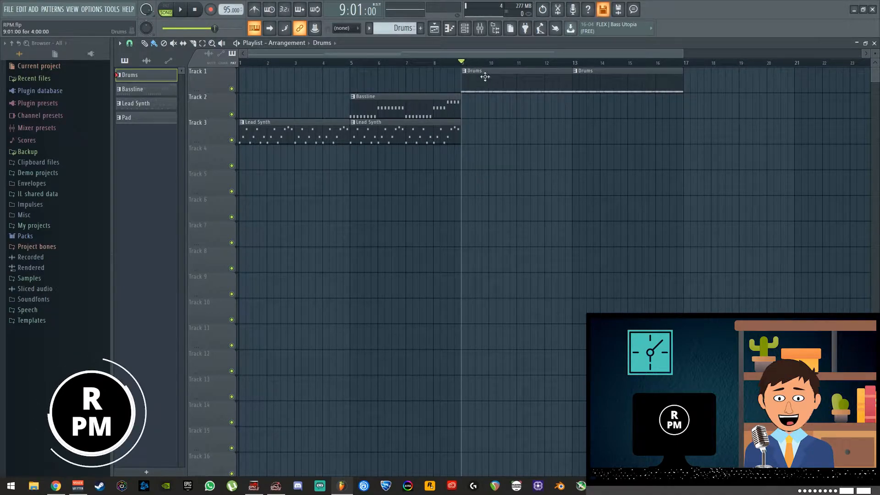
click(433, 109)
drag(479, 117, 577, 138)
click(457, 137)
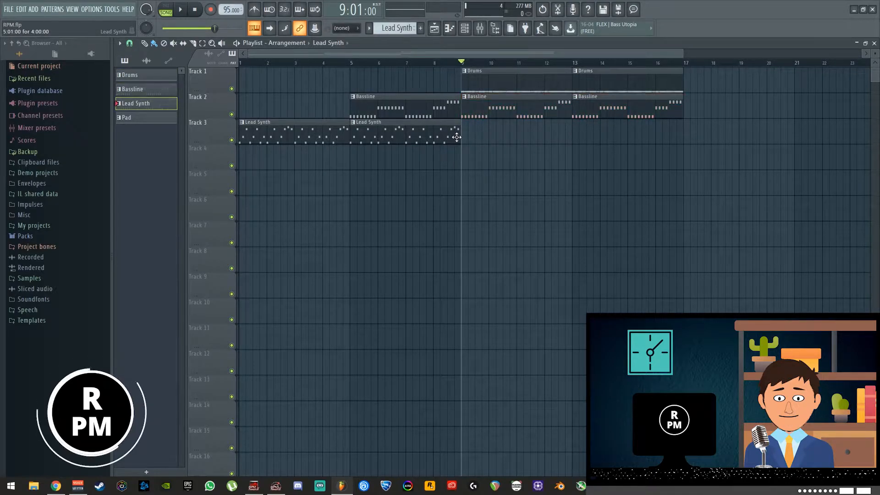
drag(465, 142, 593, 146)
Extend Track 1 with Drums clips from bar 17 through bar 32.
click(635, 80)
drag(682, 54, 846, 55)
drag(568, 89, 670, 91)
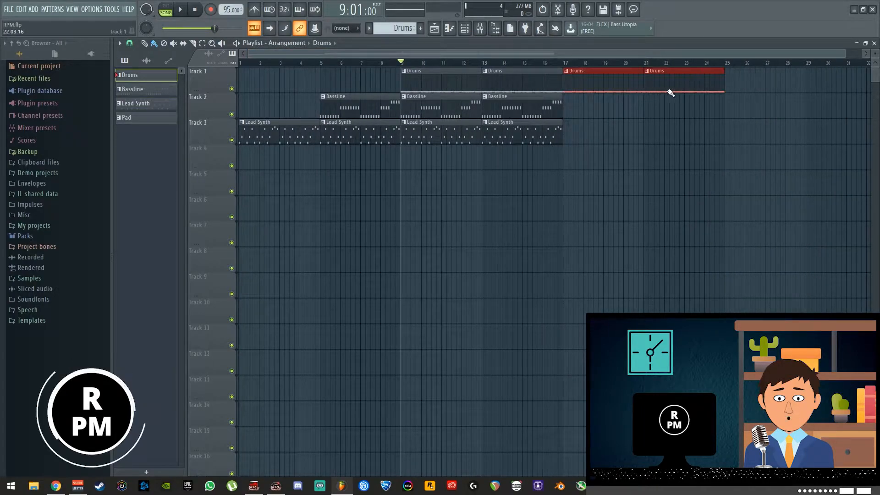
drag(725, 88, 810, 90)
Extend the Bassline on Track 2 and the Lead Synth on Track 3 with clips from bar 17 through bar 32.
click(560, 113)
drag(569, 116, 823, 120)
click(551, 140)
drag(567, 141, 812, 140)
Fill Track 4 with Pad clips from bar 17 through bar 32.
drag(645, 58, 792, 58)
click(335, 44)
click(326, 87)
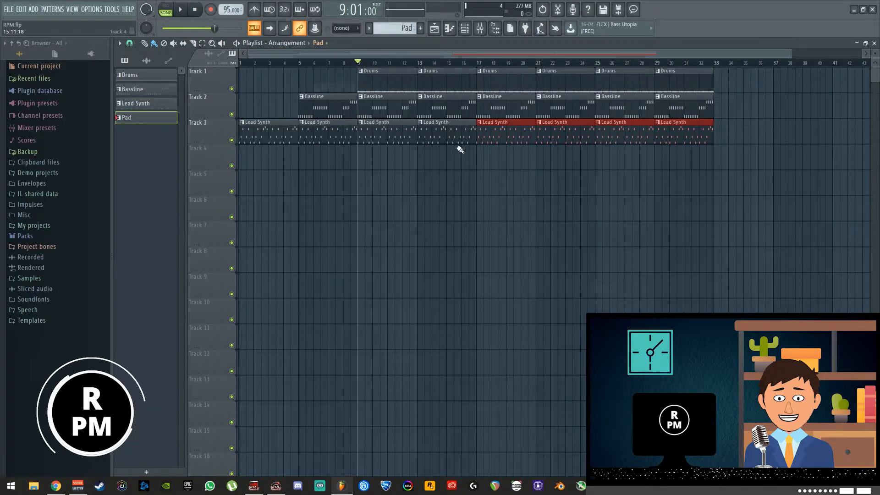
drag(479, 165, 559, 169)
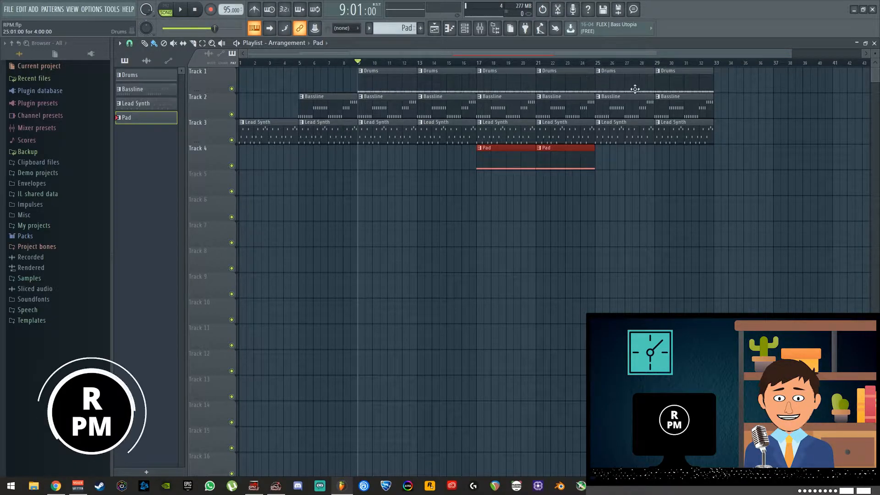
drag(599, 168, 668, 168)
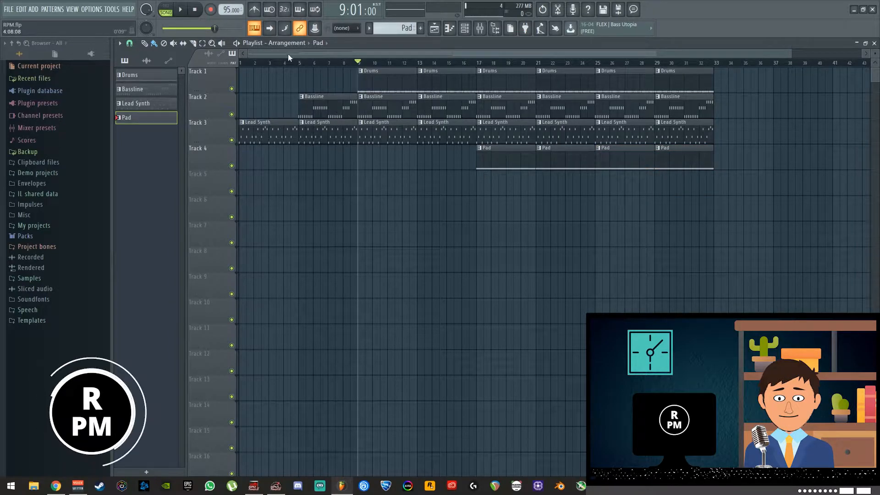
Play the arrangement from the start, checking the mixer levels during playback, and stop it.
click(196, 9)
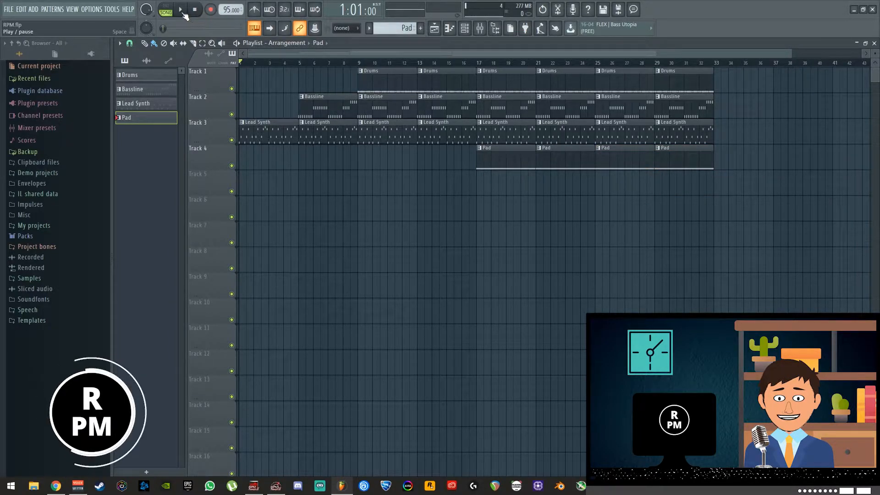
click(182, 11)
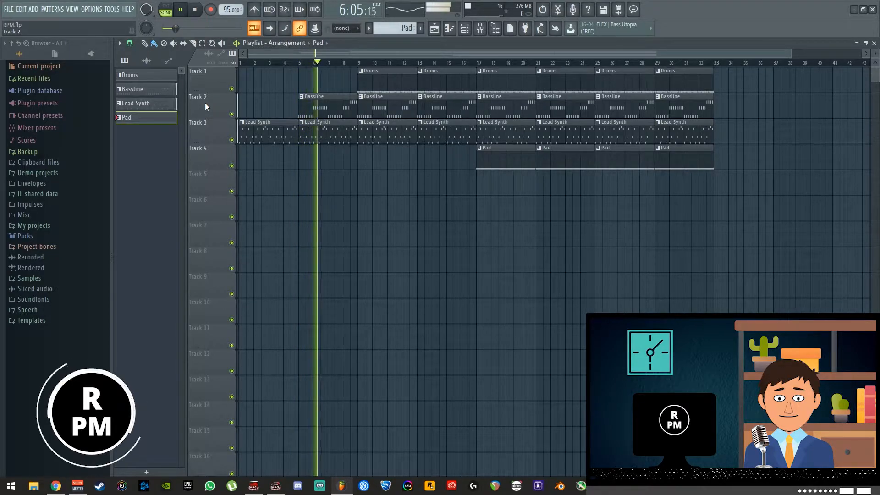
key(F9)
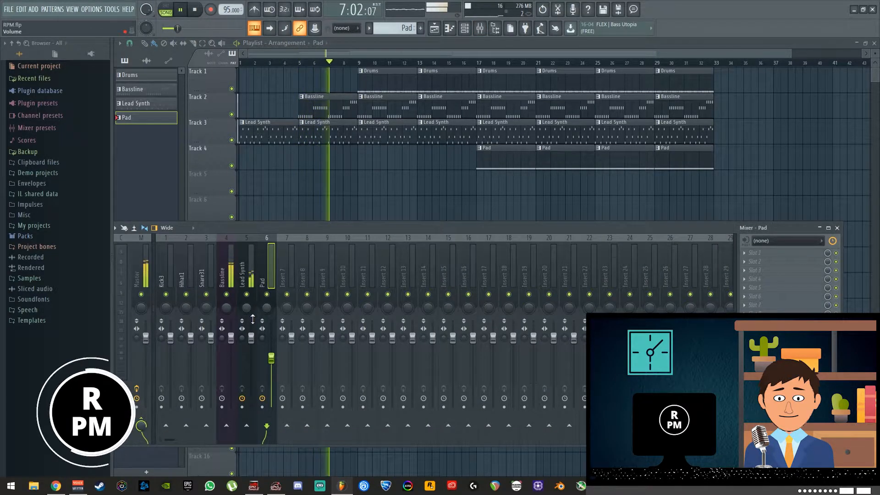
key(F9)
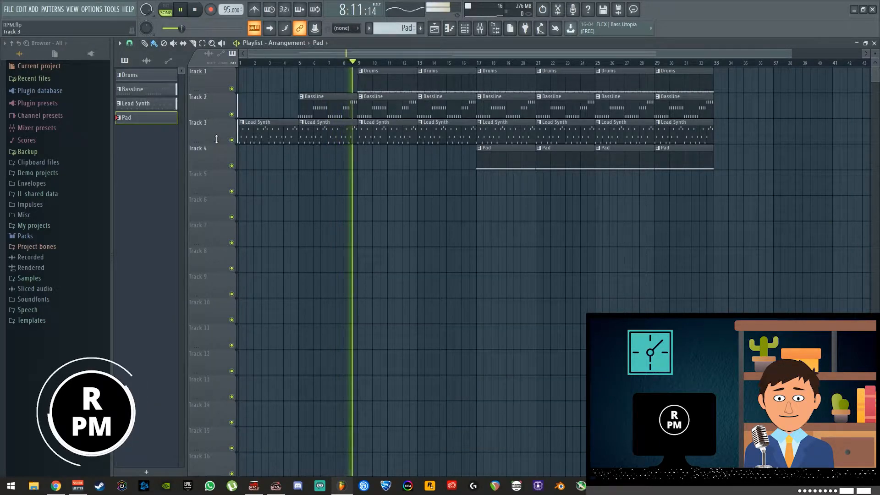
key(space)
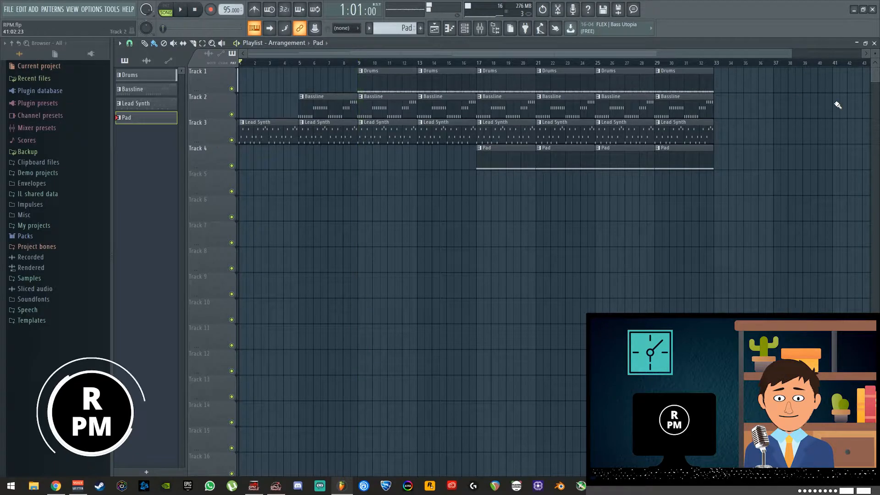
Close the playlist and clone the Drums pattern.
click(875, 43)
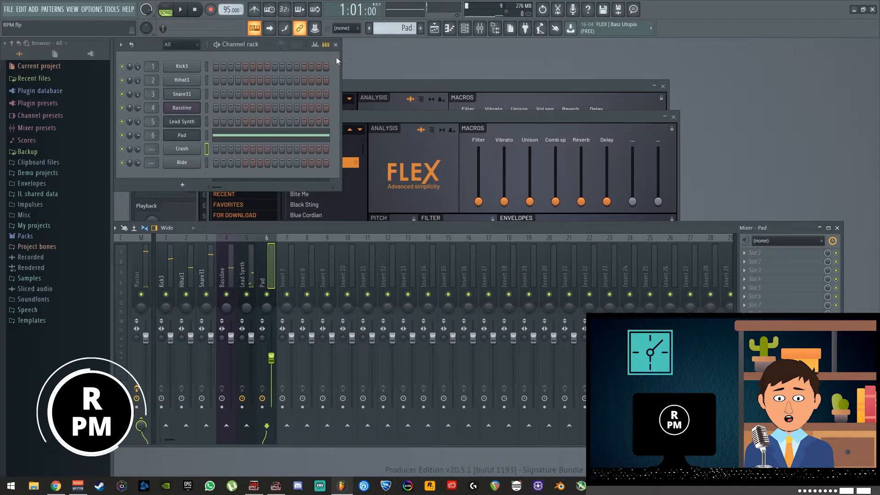
scroll(395, 29, up, 3)
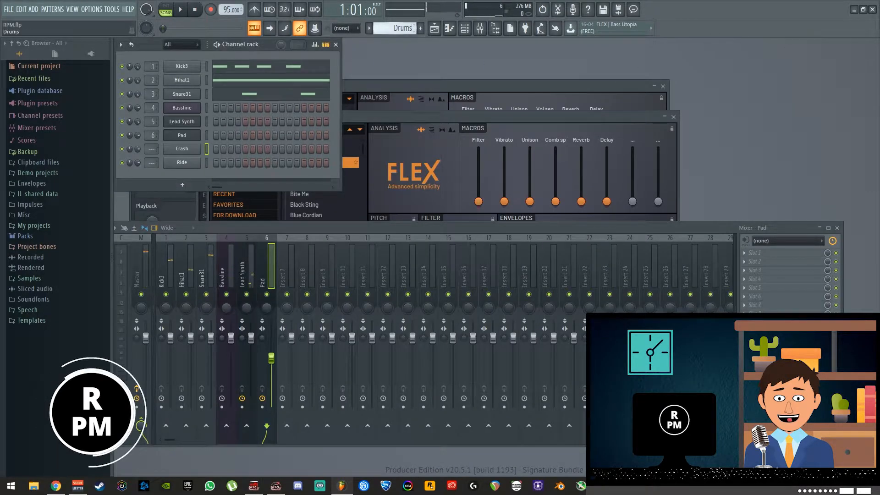
click(371, 30)
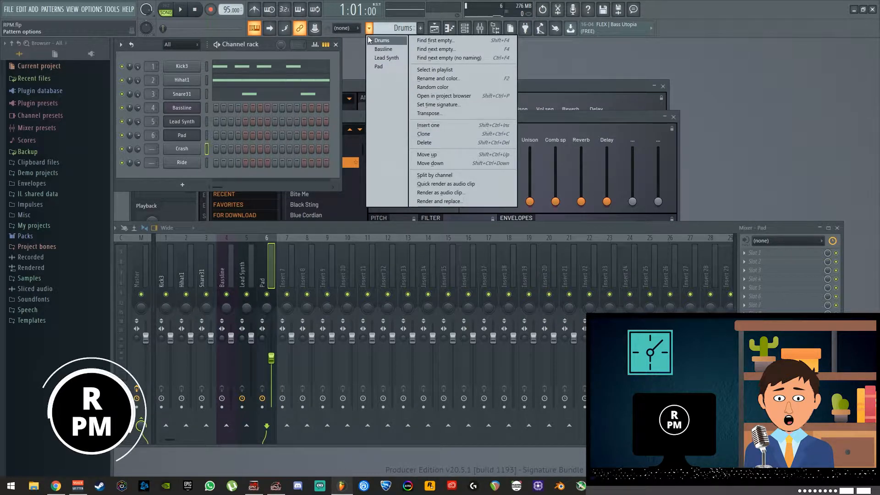
click(443, 134)
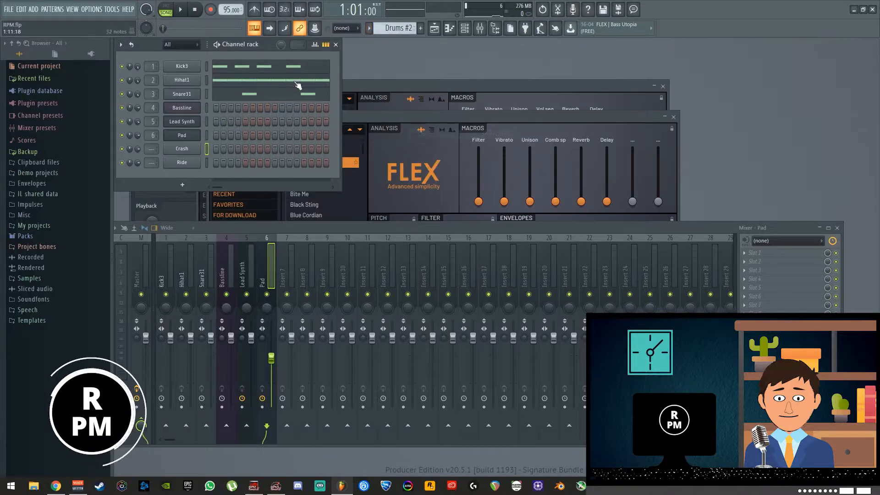
Delete all Kick3 notes from the Drums #2 pattern in the piano roll.
right_click(175, 68)
click(215, 67)
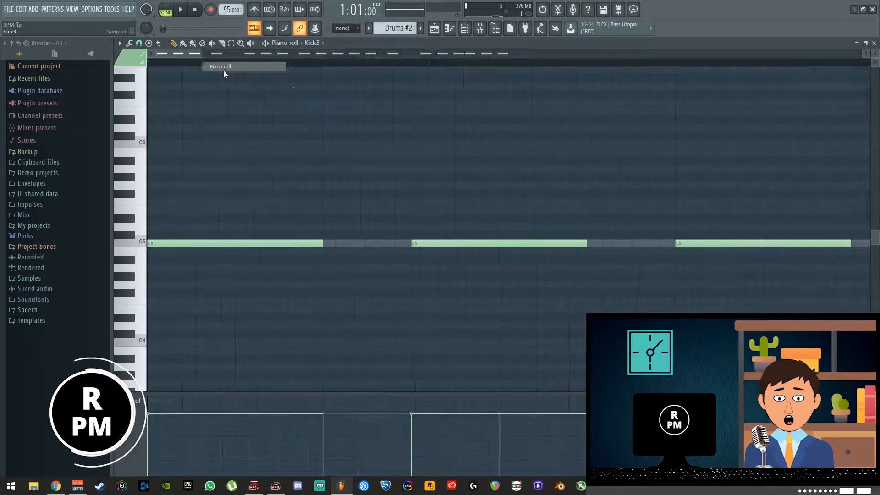
drag(606, 60, 778, 58)
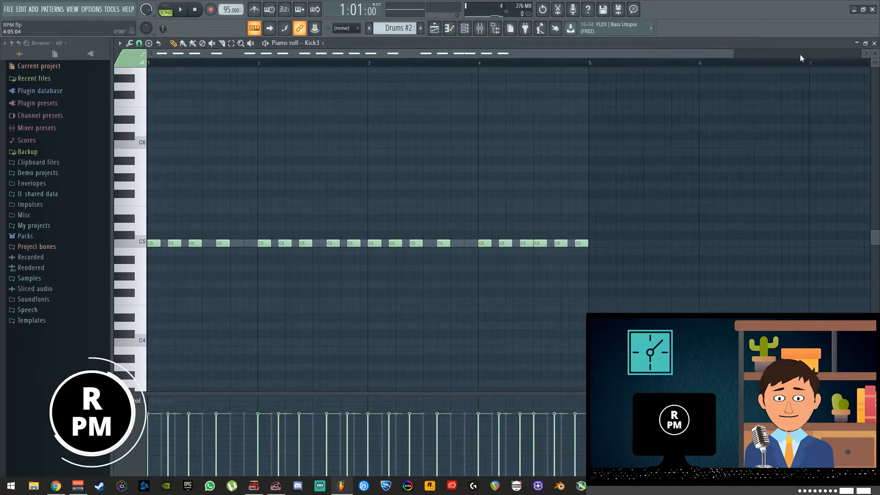
key(ctrl+a)
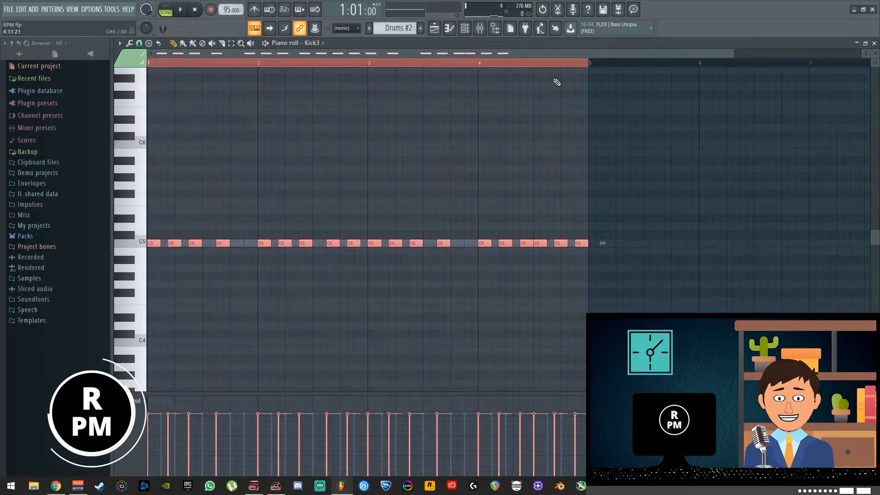
key(Delete)
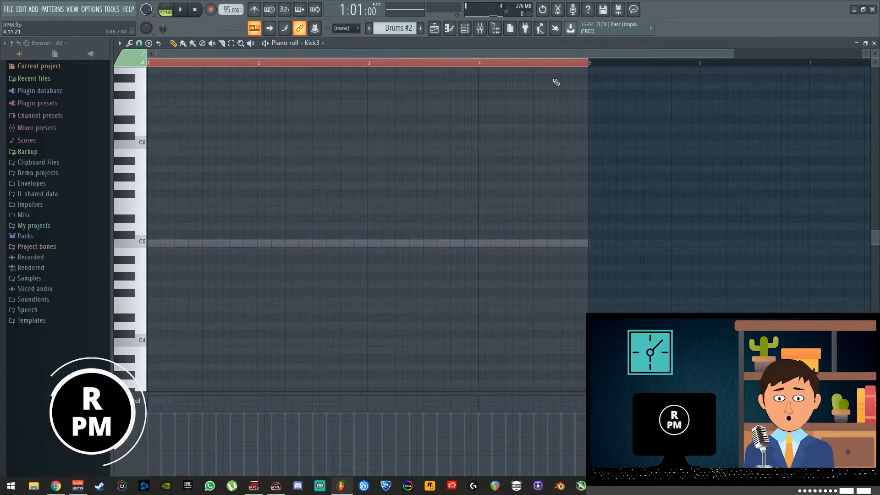
Delete all Snare31 notes from the Drums #2 pattern and close the piano roll.
click(323, 45)
click(322, 78)
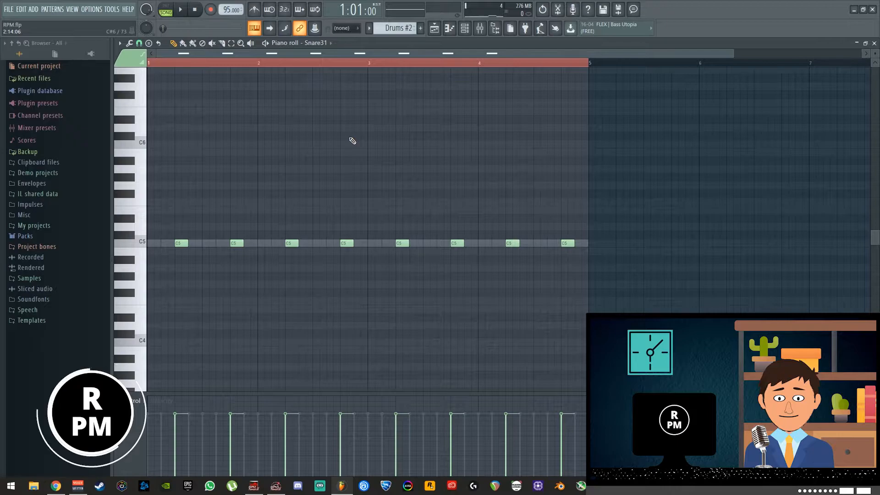
key(ctrl+a)
key(Delete)
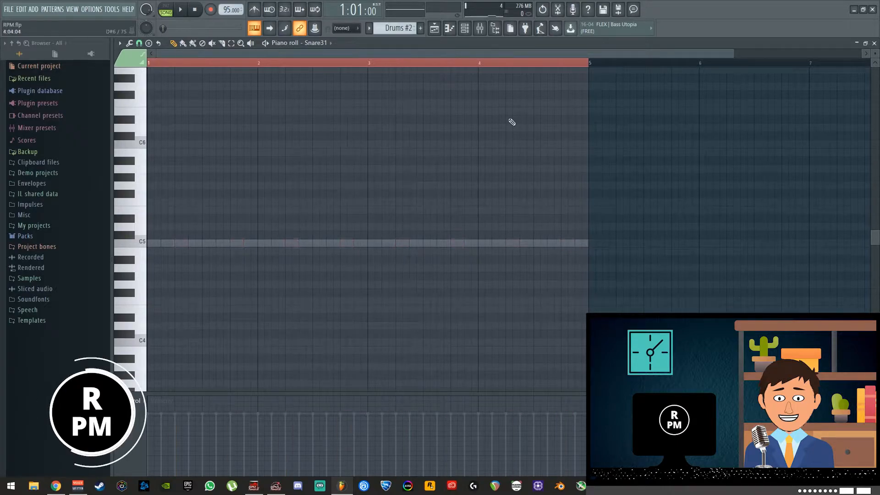
click(870, 46)
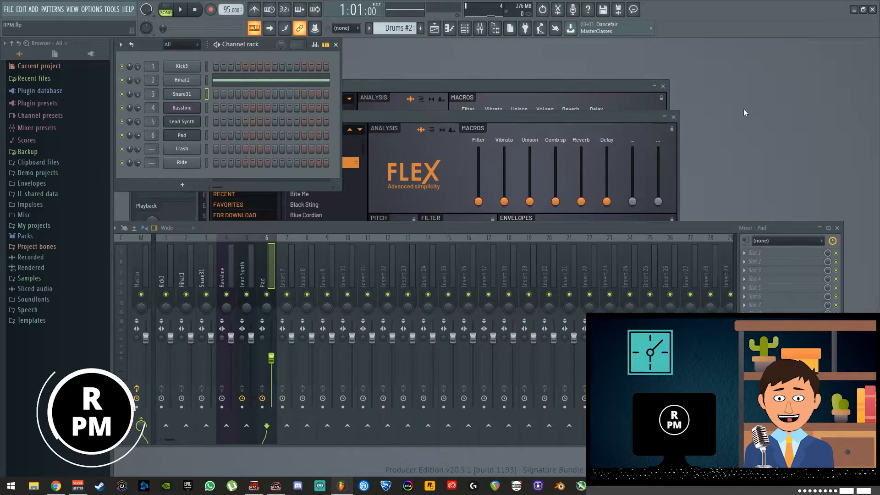
Place a Drums #2 clip at bar 1 on Track 1 of the playlist.
key(F5)
click(243, 86)
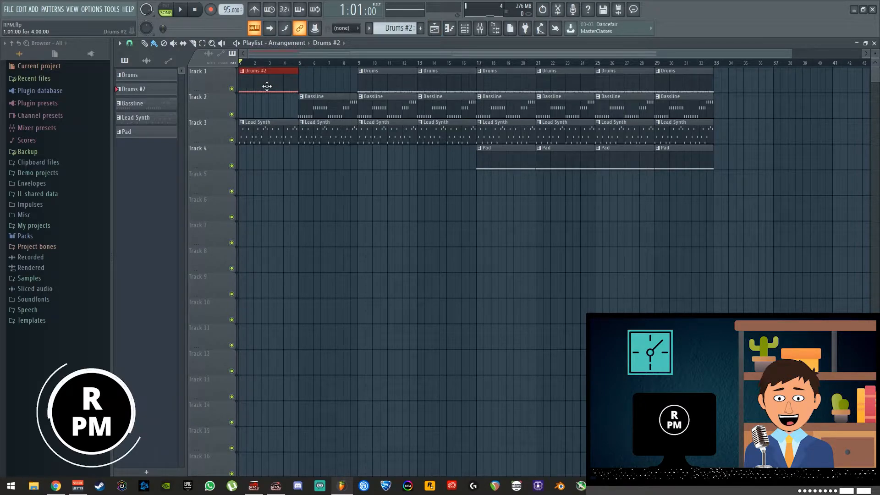
click(356, 173)
right_click(356, 173)
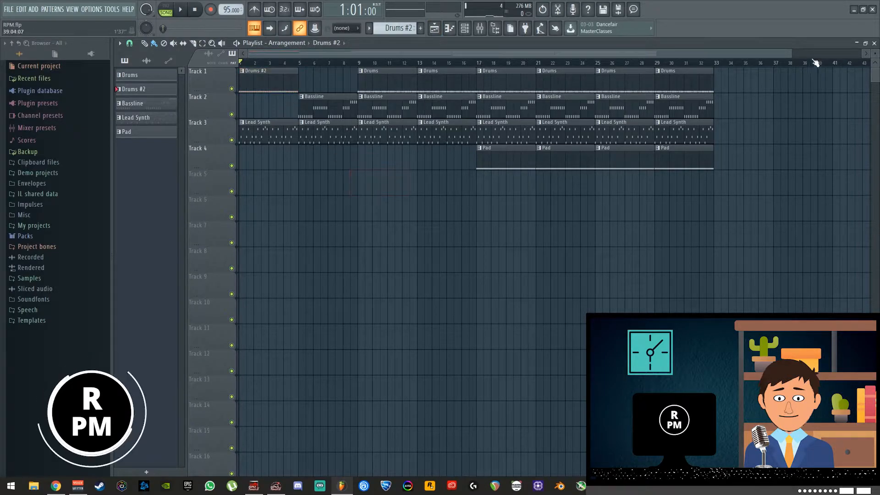
Return to the channel rack and make another clone of the original Drums pattern.
click(874, 43)
click(369, 28)
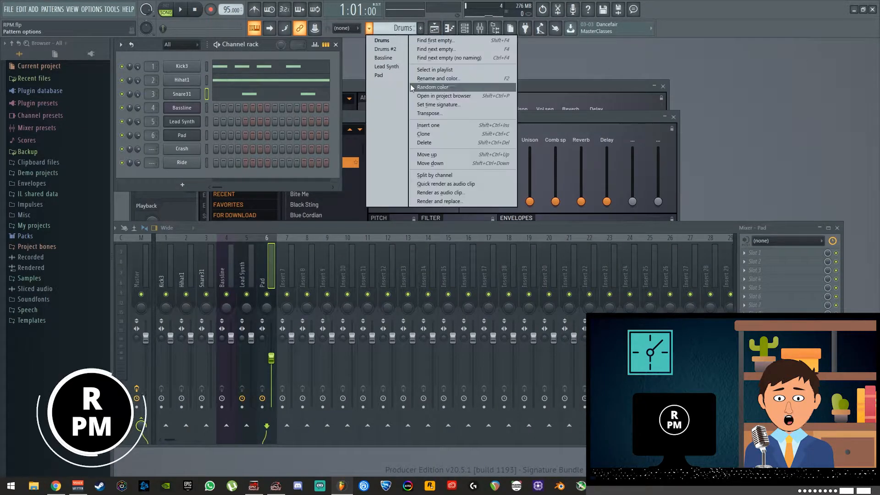
click(437, 134)
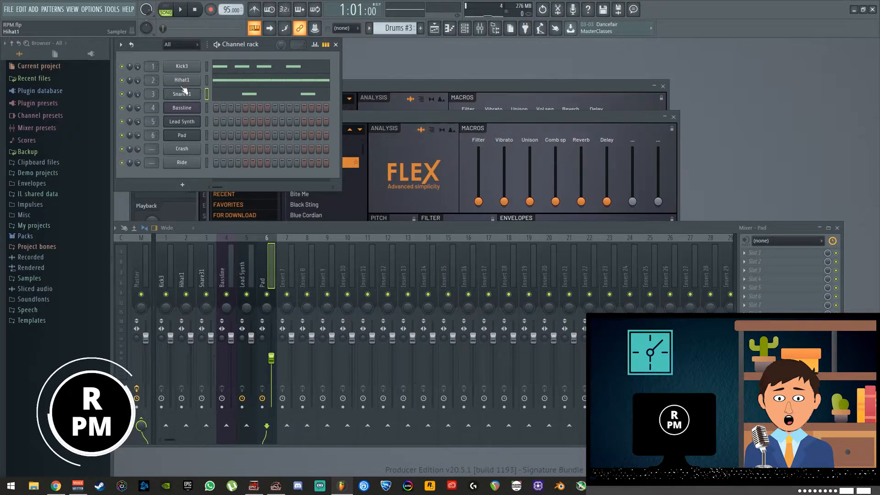
Erase the Kick3 notes in the first three bars of the Drums #3 pattern, keeping those in bar 4.
right_click(188, 70)
click(221, 70)
mouse_move(180, 229)
mouse_down()
mouse_move(188, 241)
mouse_move(431, 241)
mouse_move(426, 248)
mouse_up()
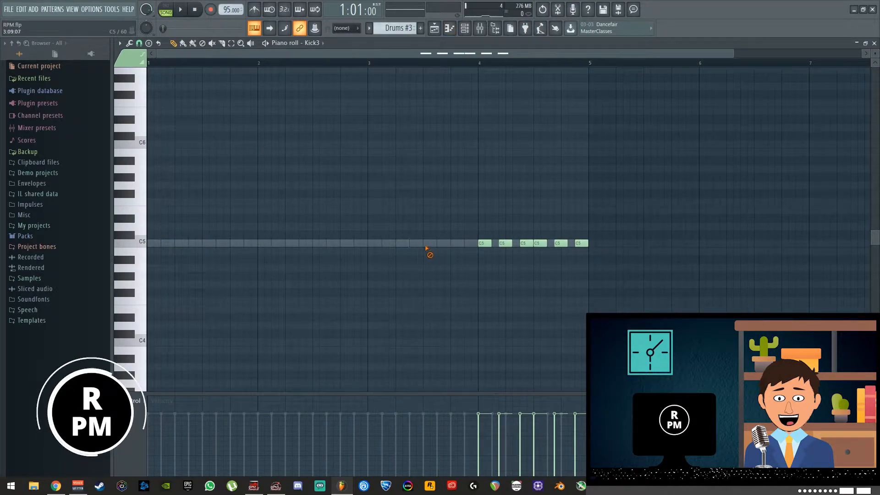
click(874, 43)
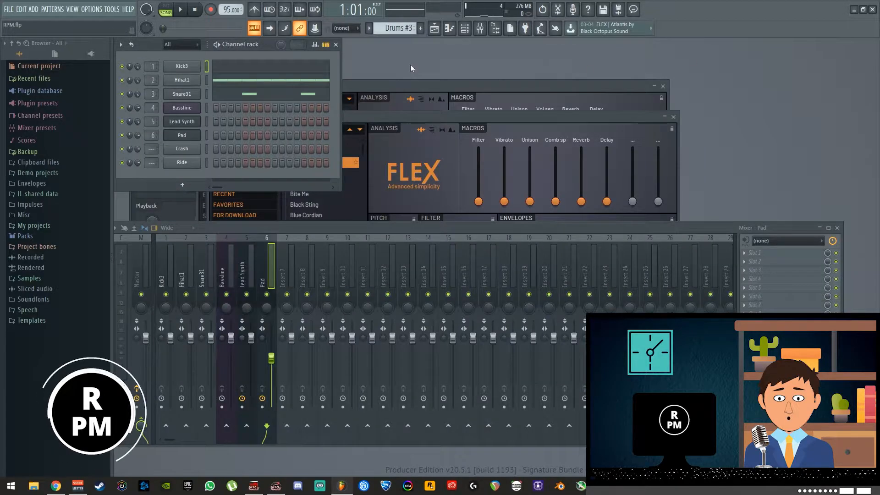
Place a Drums #3 clip at bar 5 on Track 1 and start playing the arrangement.
key(F5)
click(304, 83)
click(181, 10)
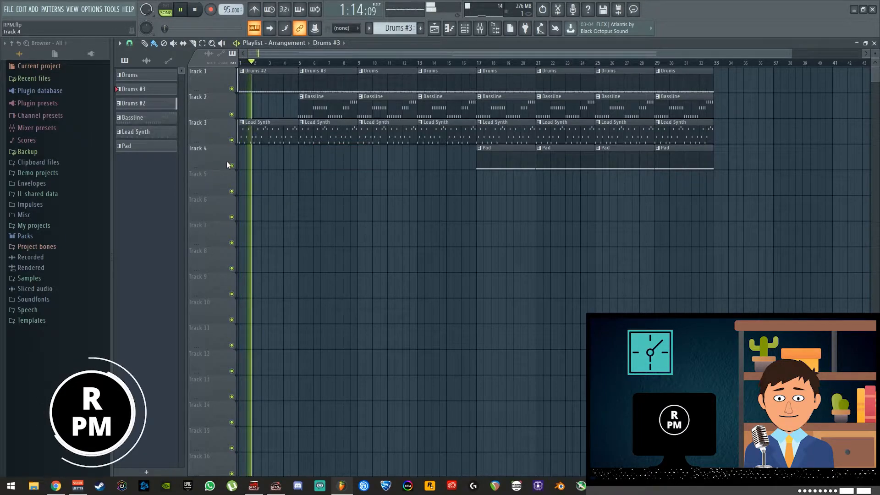
Increase the fade-out of the Hihat1 sample in its channel settings during playback and return to the playlist.
key(F5)
click(189, 80)
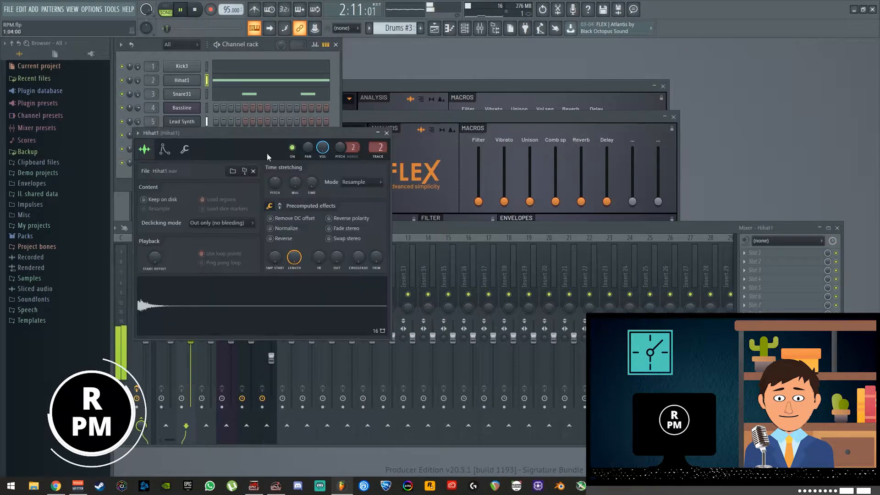
drag(336, 264, 326, 203)
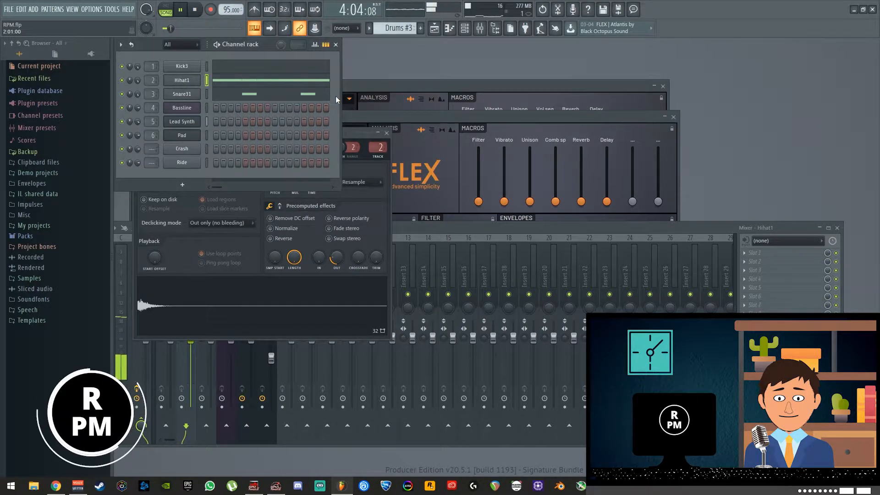
key(F5)
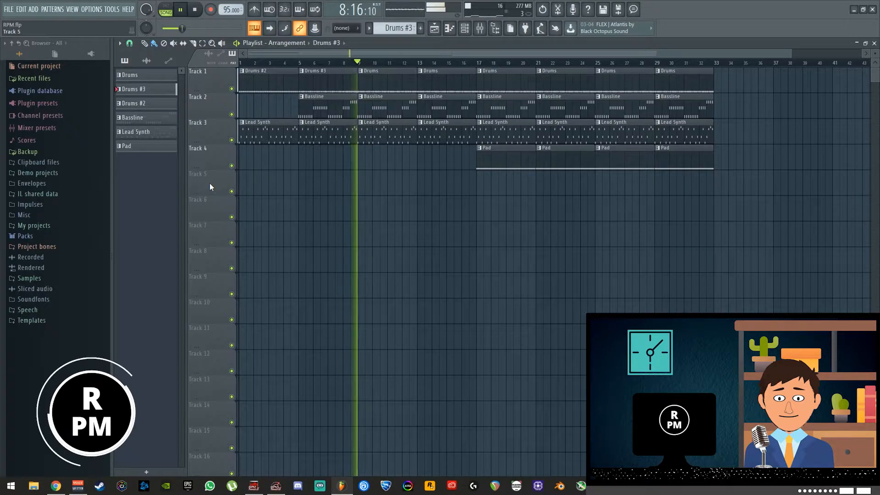
Play the arrangement from bar 15 and lower the Pad track's mixer fader slightly during playback.
key(space)
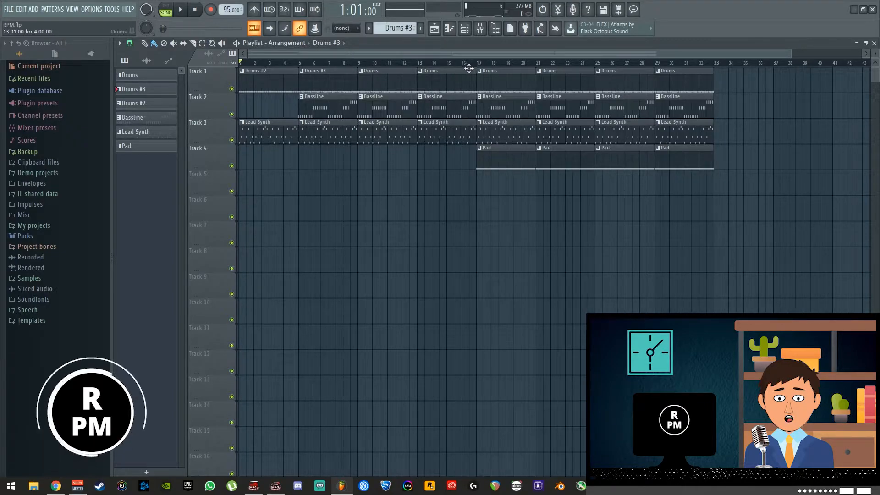
click(454, 64)
key(space)
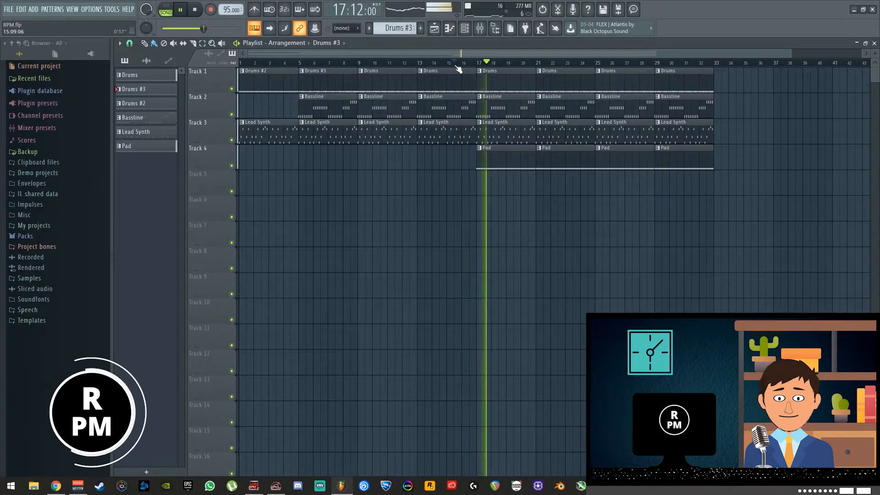
key(F9)
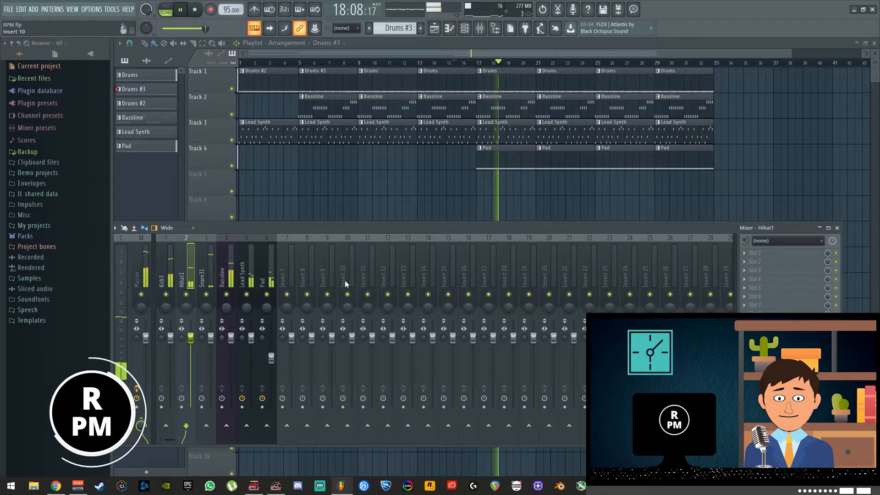
drag(272, 357, 272, 362)
key(F9)
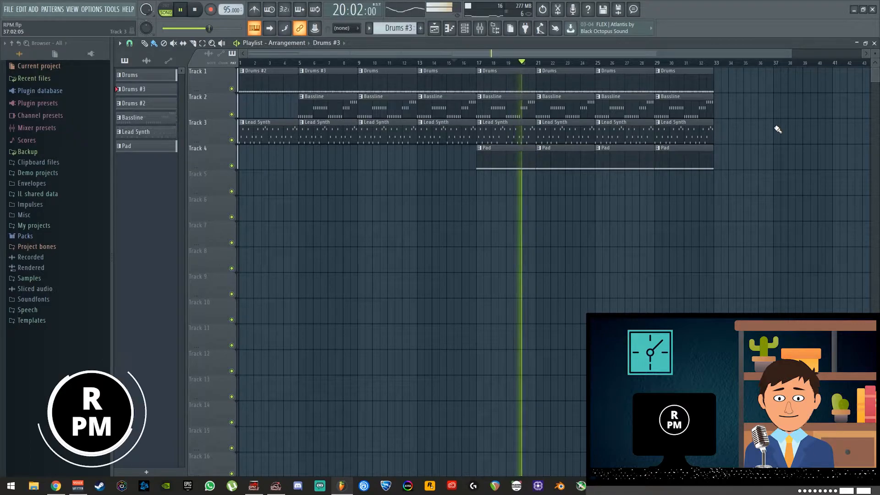
Move the four Pad clips from Track 4 down to Track 5 in the playlist and deselect them.
drag(748, 169, 527, 168)
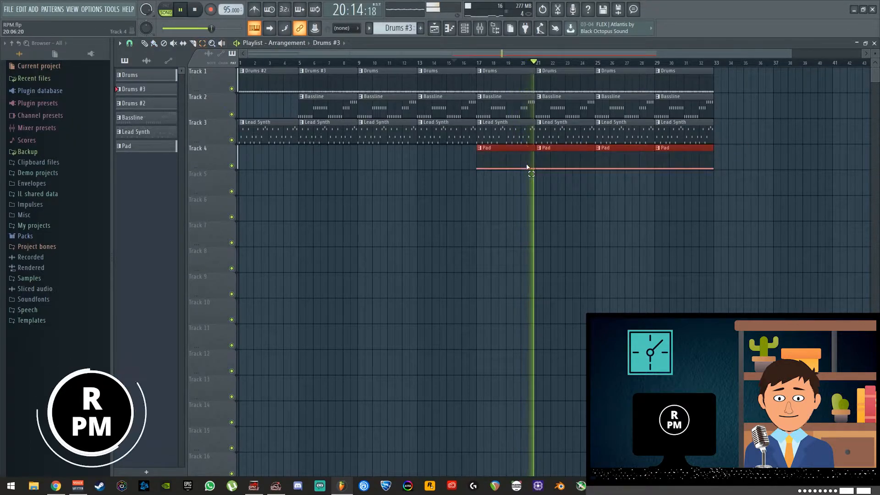
scroll(527, 168, down, 1)
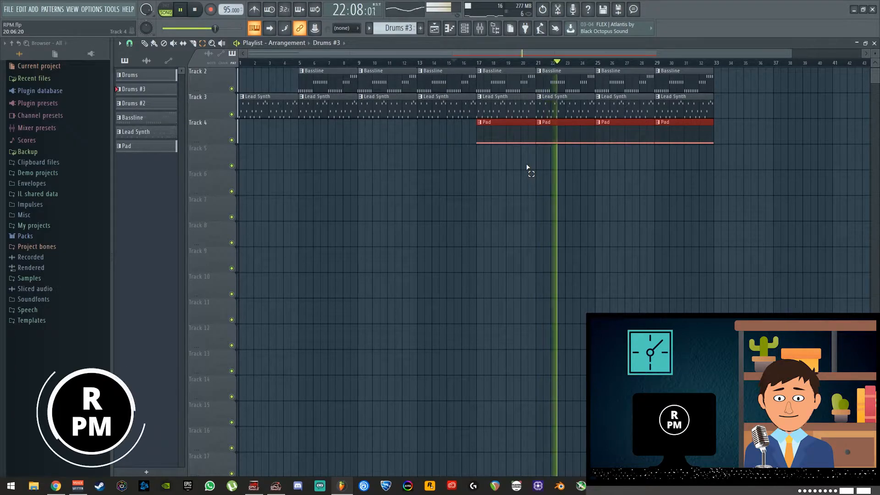
key(shift+Down)
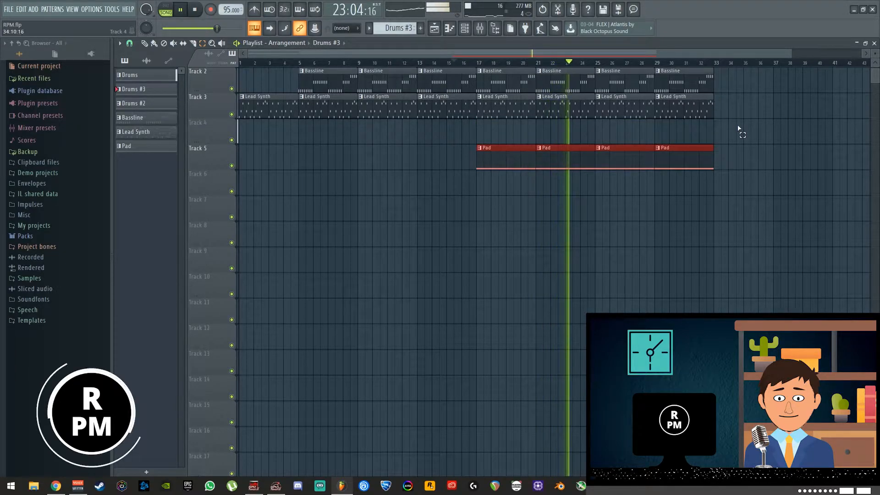
scroll(736, 125, up, 1)
click(598, 225)
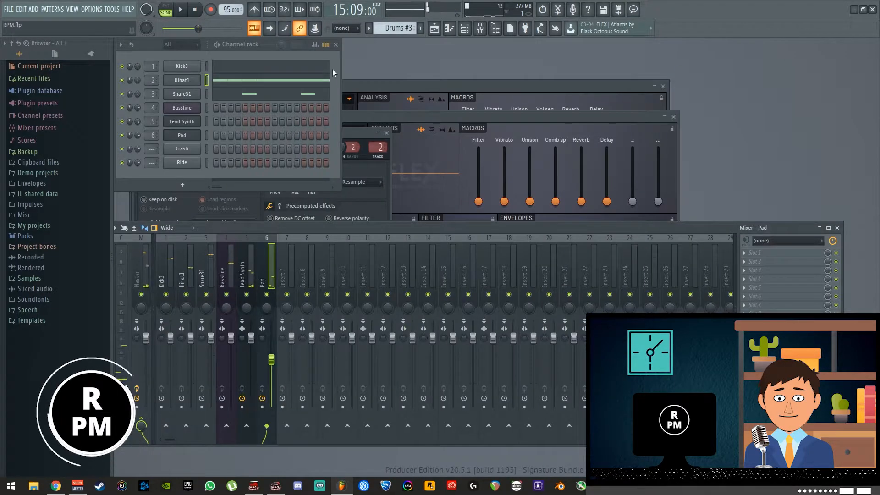
Return to the channel rack, select the Lead Synth pattern and clone it.
drag(406, 28, 405, 18)
click(369, 29)
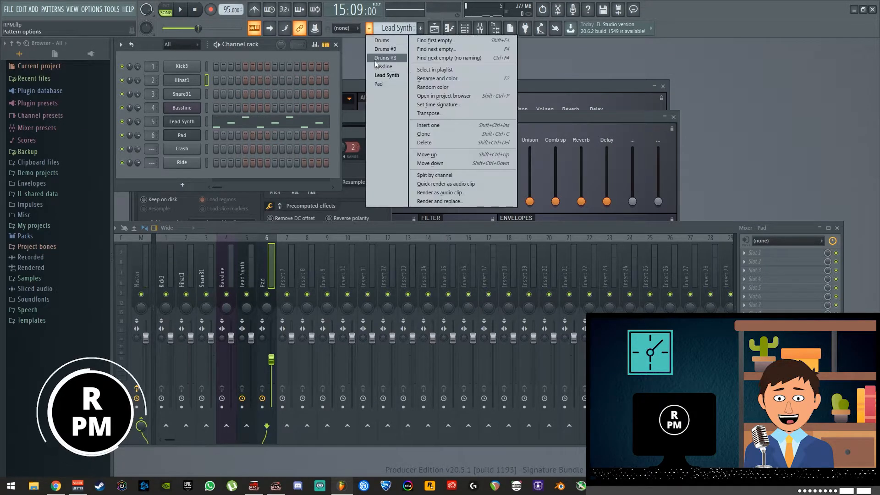
click(423, 133)
Transpose all Lead Synth notes in the Lead Synth #2 pattern up one octave and close the piano roll.
right_click(184, 122)
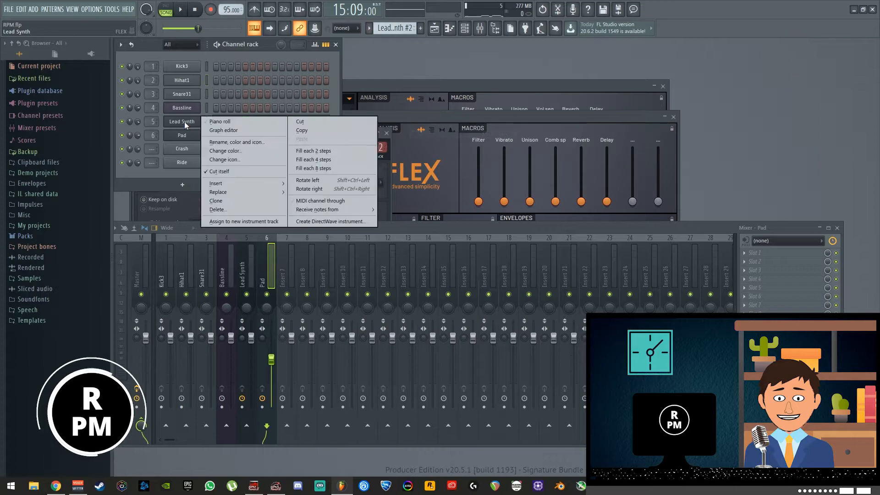
click(222, 121)
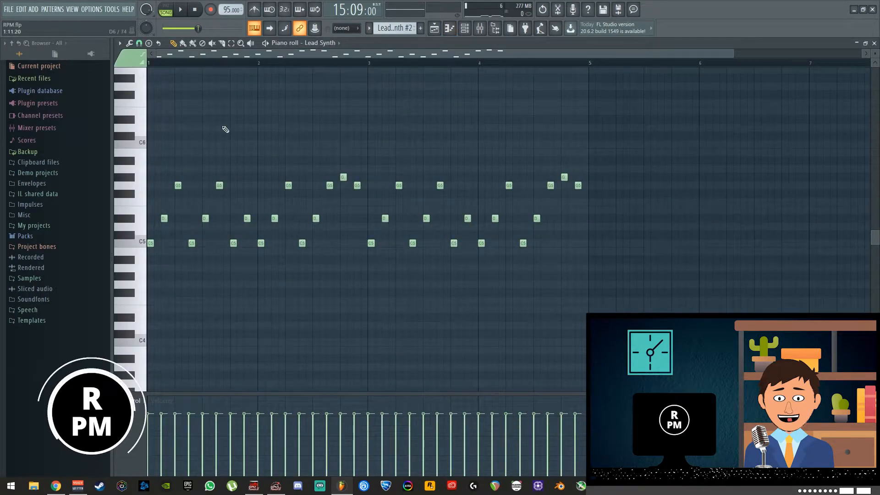
key(ctrl+a)
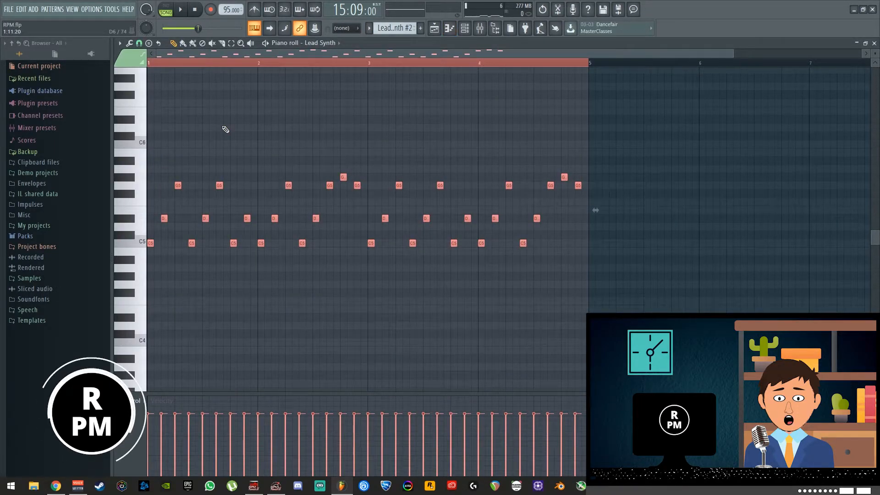
key(ctrl+Up)
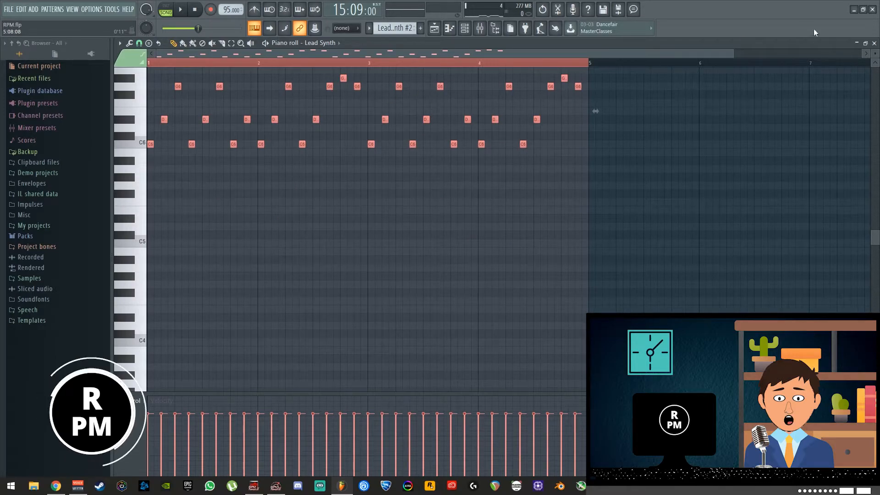
click(874, 43)
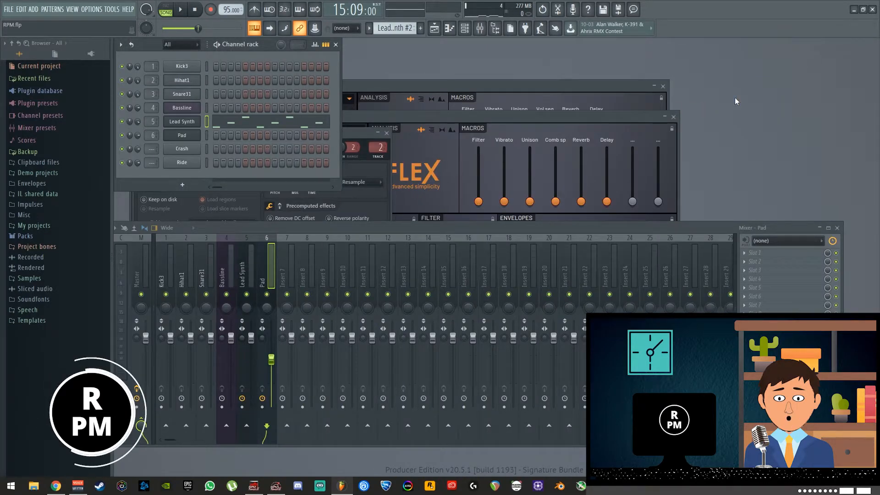
Place Lead Synth #2 clips at bars 25 and 29 on Track 4 of the playlist.
key(F5)
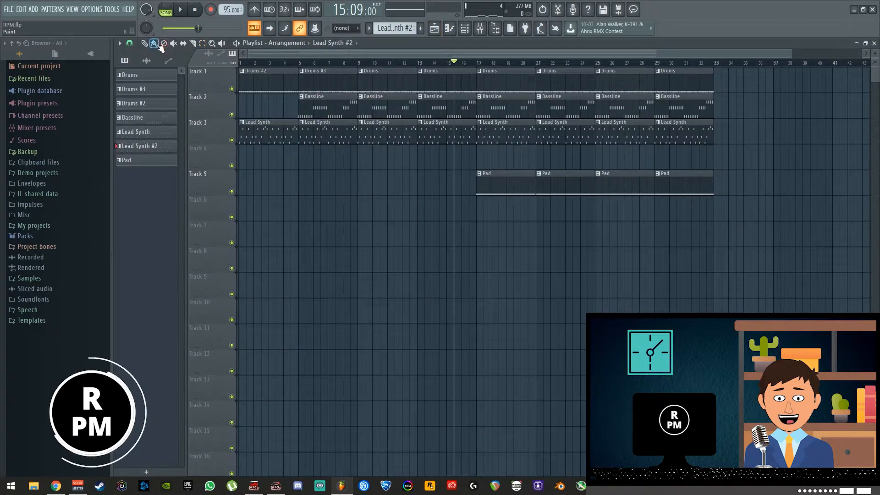
click(599, 160)
click(659, 164)
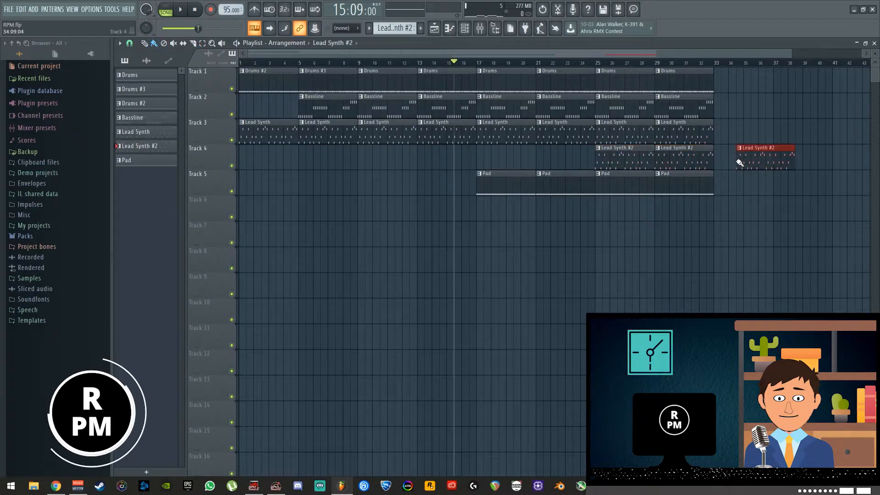
Play the arrangement from bar 23 to listen to the section with the Lead Synth #2 clips.
click(299, 62)
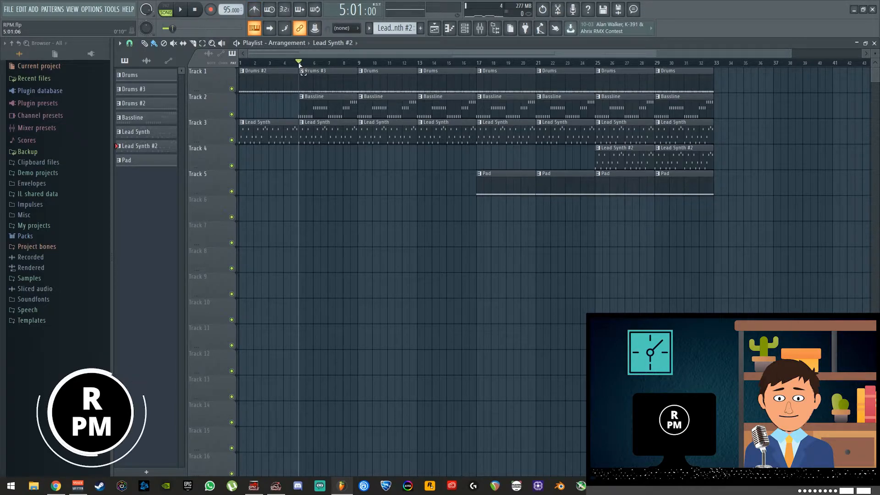
click(630, 218)
right_click(643, 211)
drag(601, 67, 569, 65)
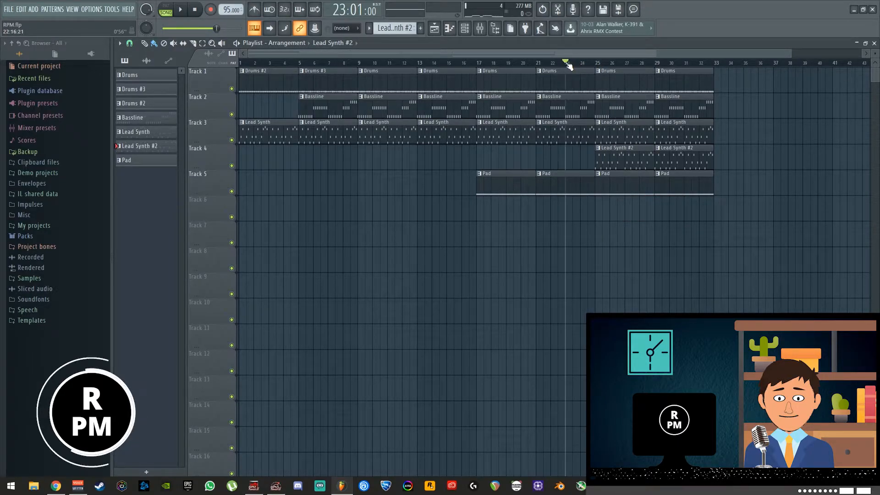
key(space)
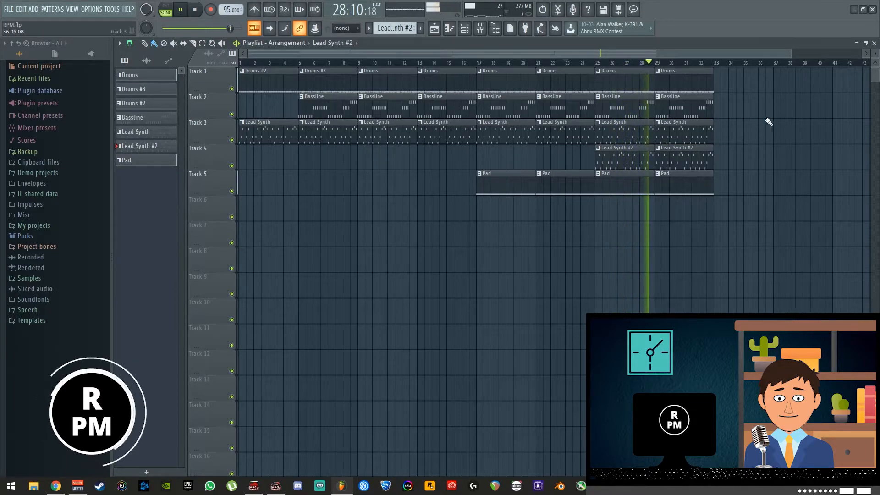
key(space)
Leave the playlist, switch to an empty pattern and name it "Crash & Ride".
click(873, 44)
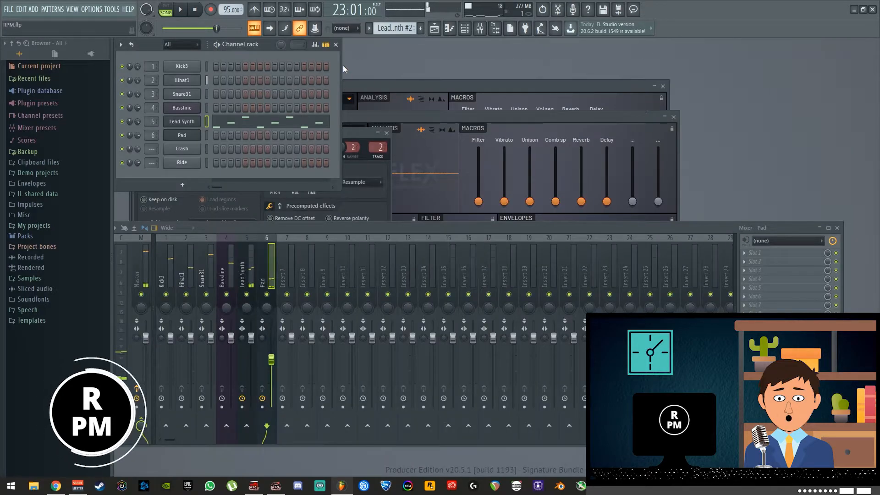
drag(395, 28, 395, 19)
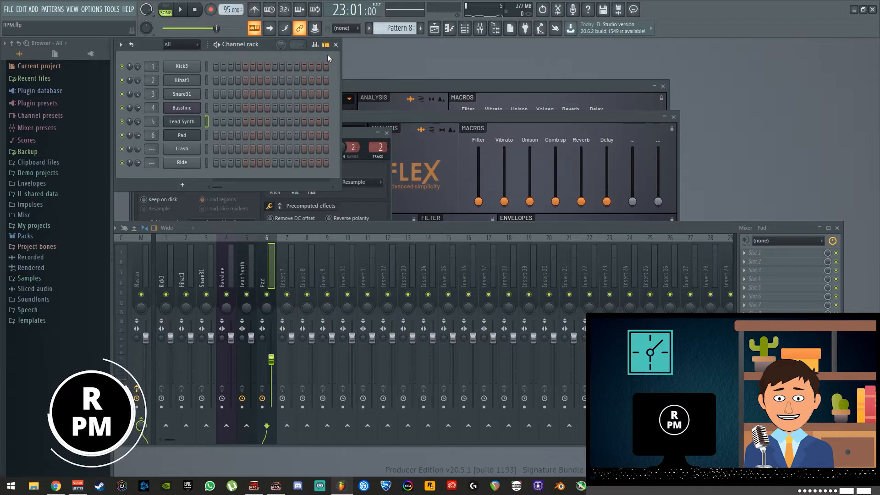
key(F2)
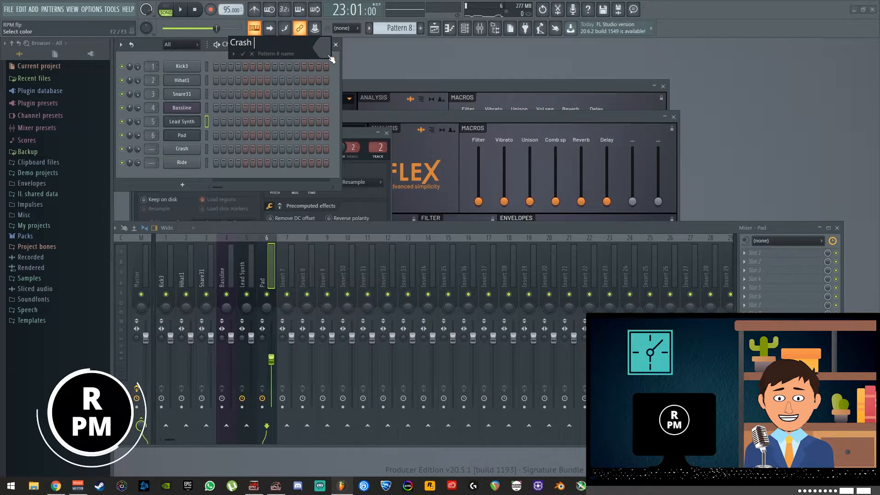
text(Crash & Ride)
key(Return)
Route the Crash channel to mixer track 7 and the Ride channel to mixer track 8.
click(182, 149)
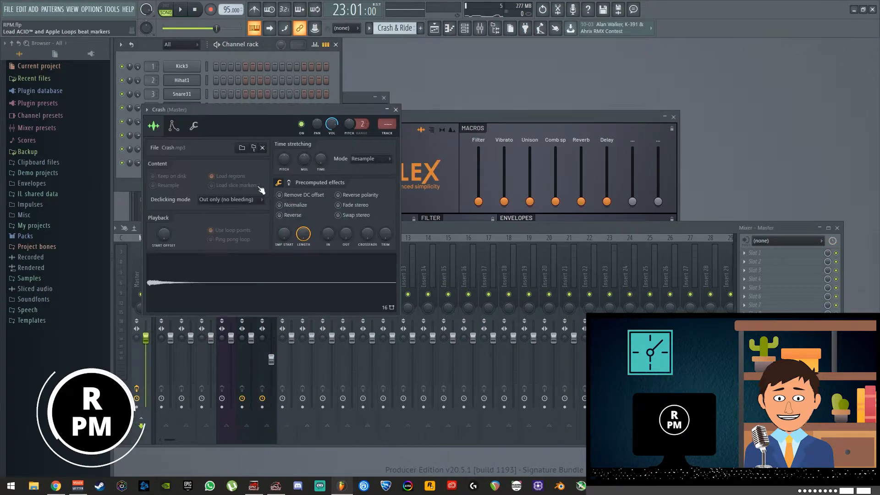
click(436, 228)
click(279, 282)
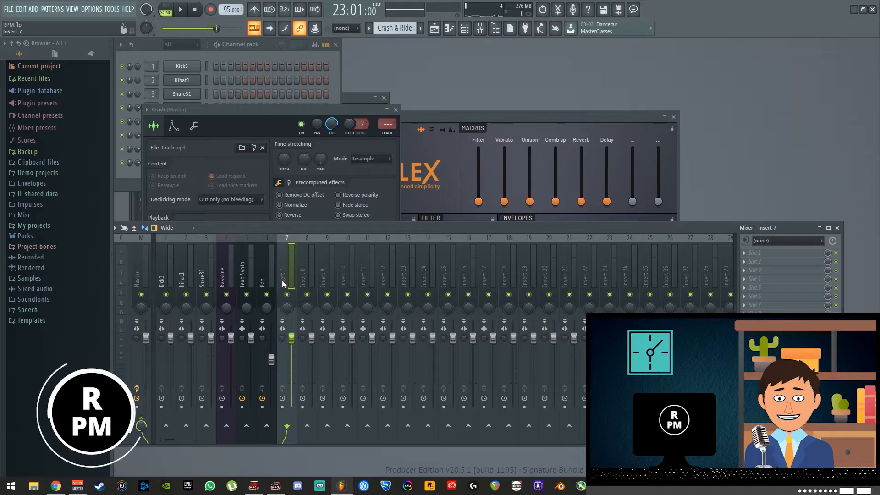
click(337, 90)
click(196, 165)
click(421, 230)
click(301, 280)
key(ctrl+l)
Reorder the mixer tracks so Crash is at 4, Ride at 5 and Snare31 at 2, ahead of Hihat1.
click(284, 282)
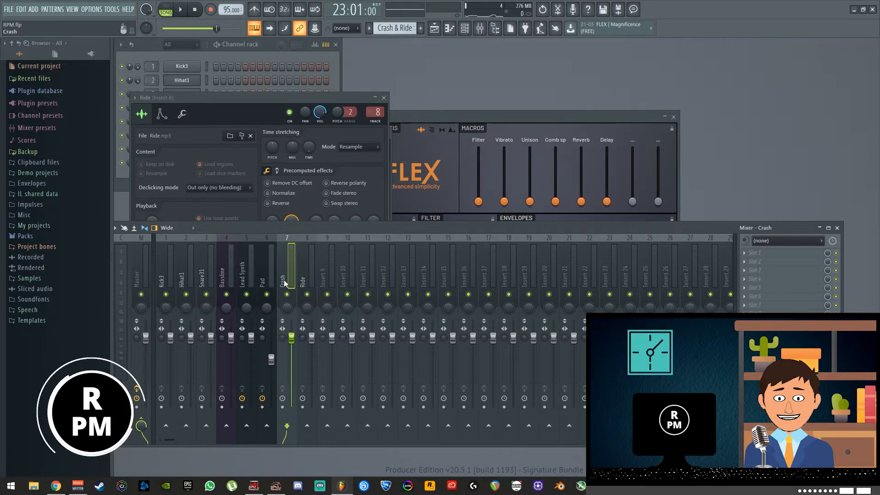
key(alt+Left)
key(alt+Left)
key(alt+Left)
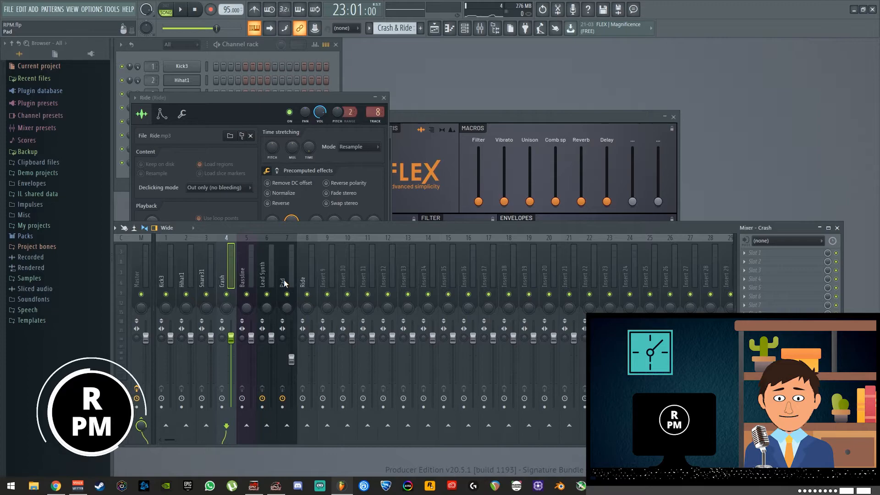
click(304, 282)
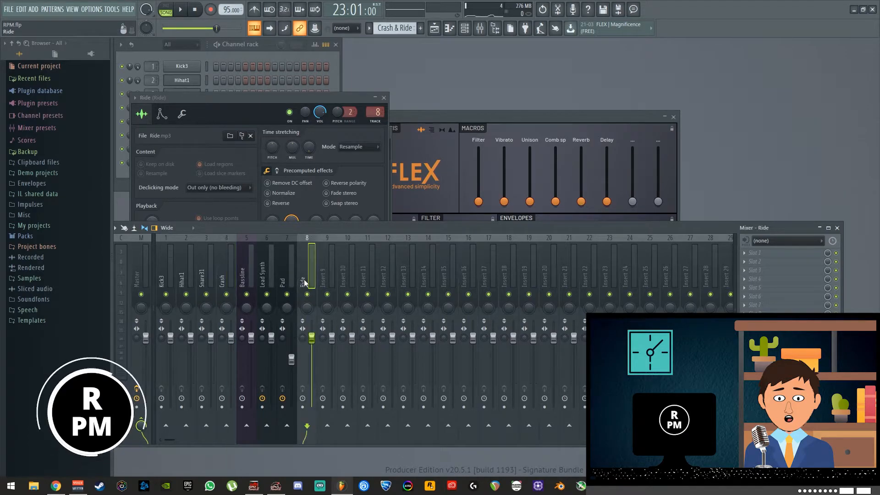
key(alt+Left)
key(alt+Left)
key(alt+Left)
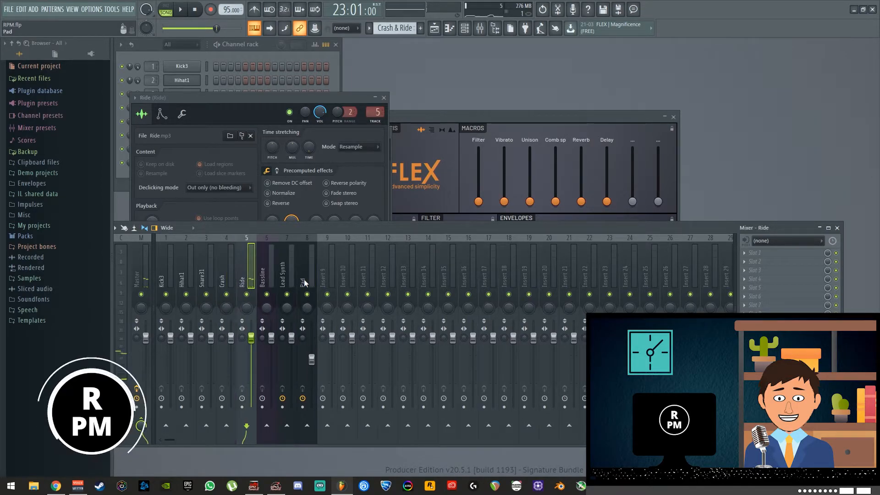
click(203, 279)
key(alt+Left)
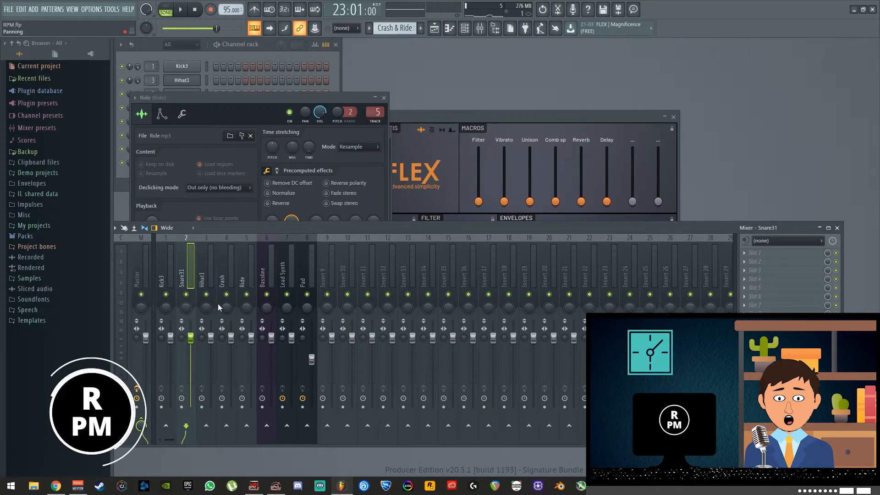
Add a one-bar C5 note at the start of the Crash channel's piano roll and audition it in pattern mode.
click(339, 69)
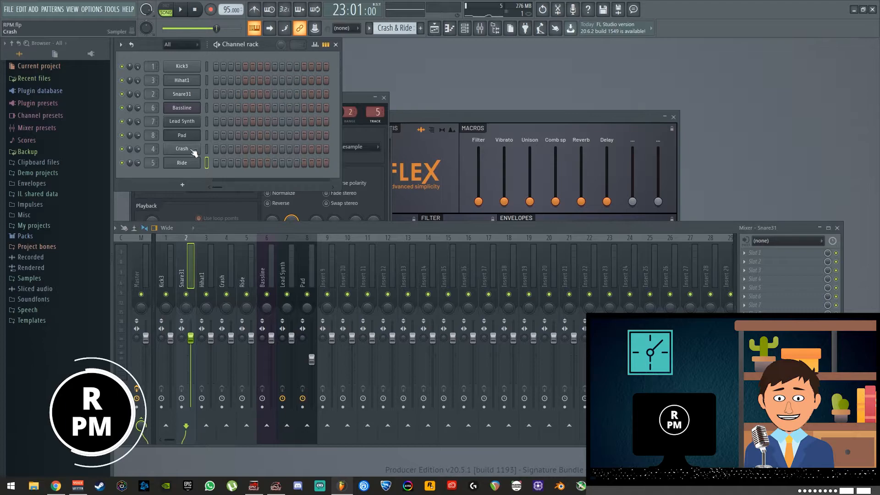
right_click(192, 149)
click(223, 148)
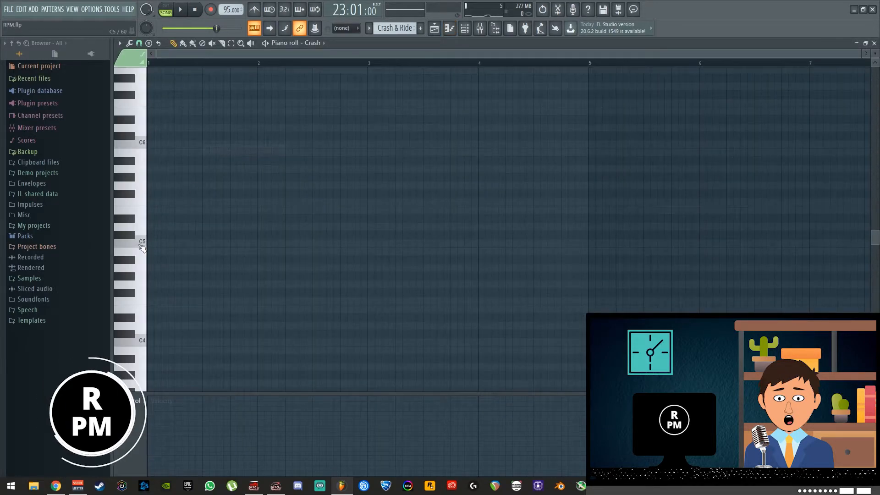
click(149, 242)
drag(585, 246, 257, 244)
key(space)
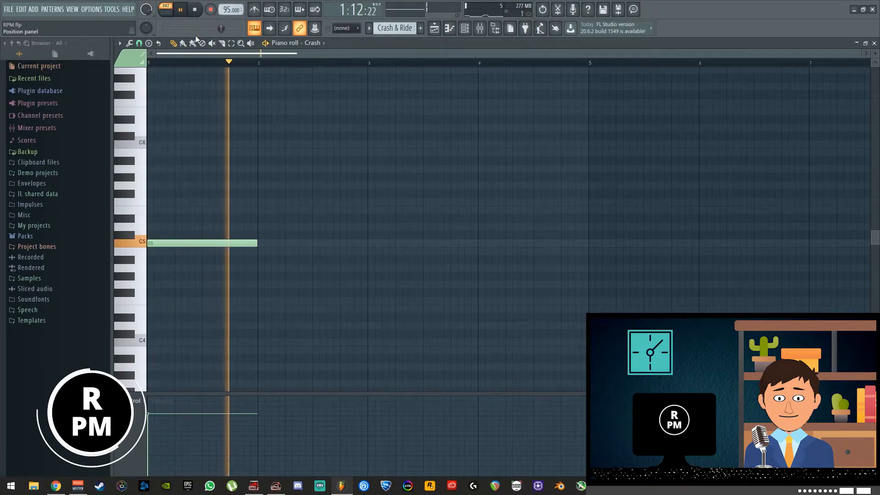
click(200, 13)
click(874, 43)
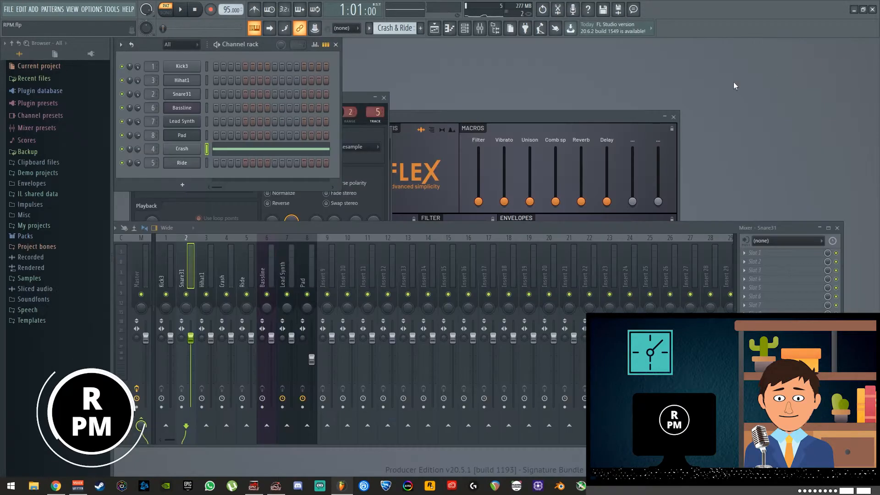
Add two consecutive one-beat C5 notes in the Ride channel's piano roll, starting half a beat into bar 1.
right_click(181, 161)
click(215, 165)
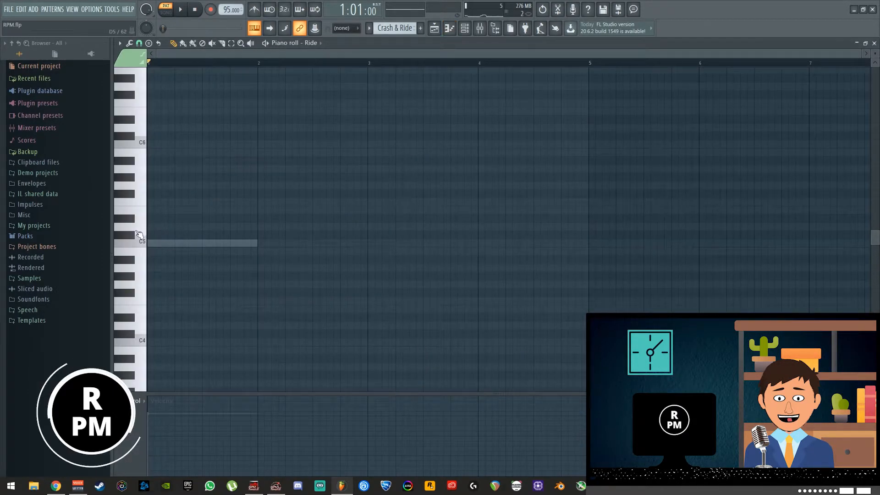
click(151, 243)
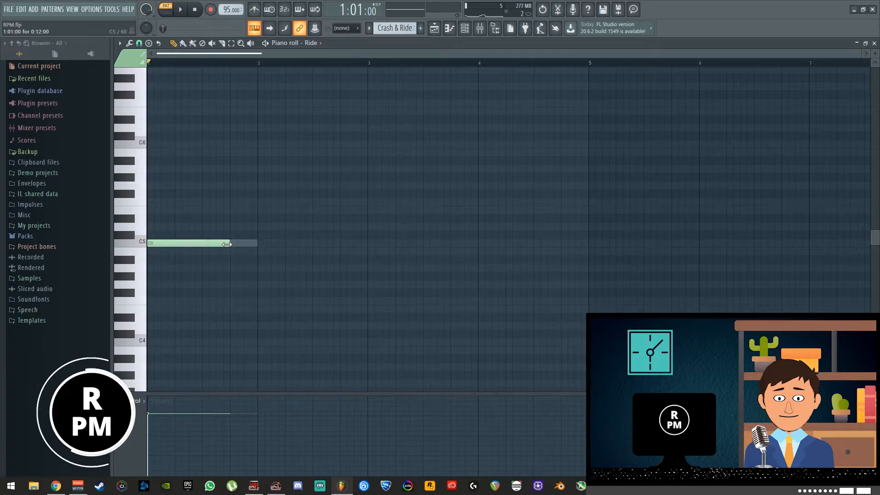
drag(235, 244, 166, 245)
drag(859, 56, 429, 55)
drag(176, 243, 222, 244)
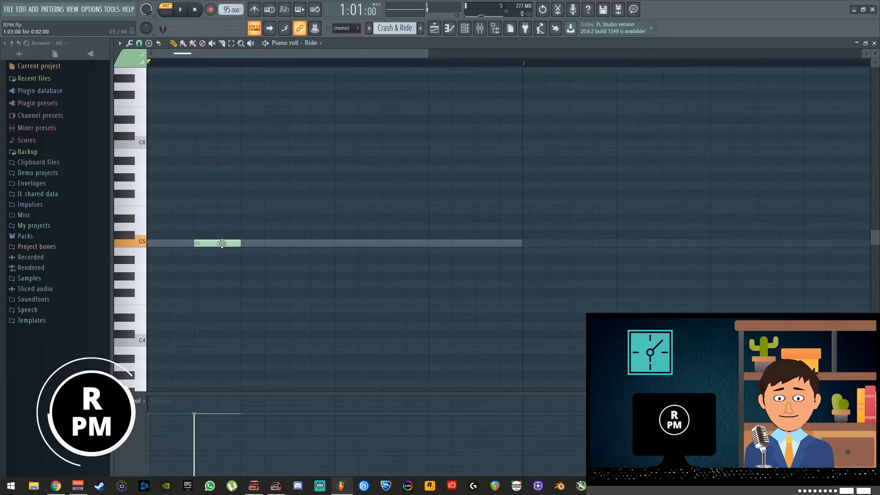
click(293, 244)
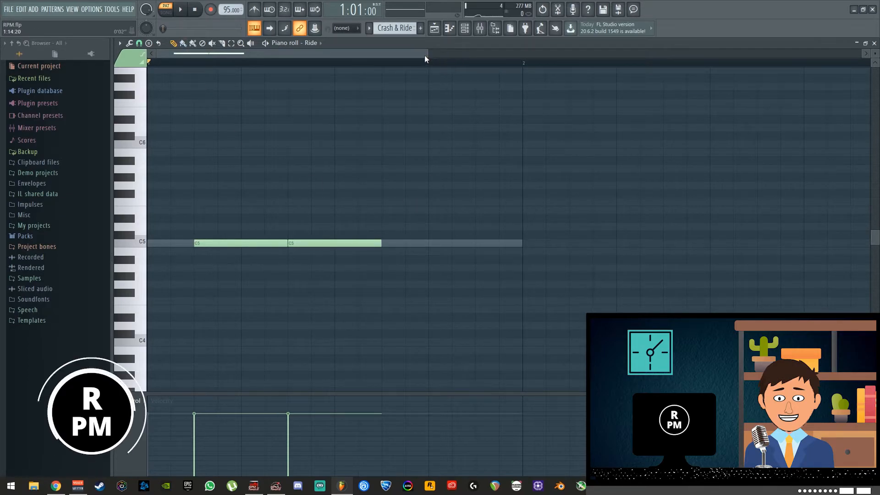
Repeat the offbeat one-beat C5 ride notes back to back until the end of bar 4.
drag(425, 53, 777, 52)
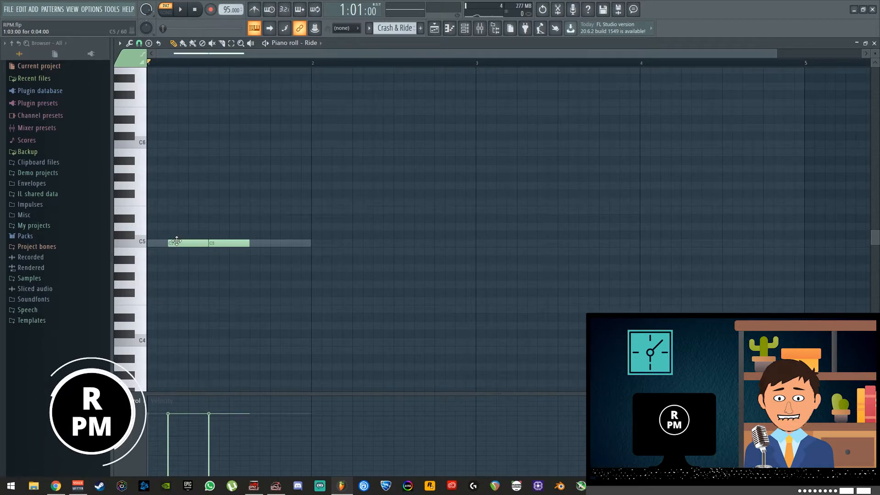
mouse_move(258, 248)
mouse_down()
mouse_move(251, 246)
mouse_move(699, 243)
mouse_up()
drag(542, 55, 634, 56)
mouse_move(605, 246)
mouse_down()
mouse_move(668, 243)
mouse_move(694, 259)
mouse_up()
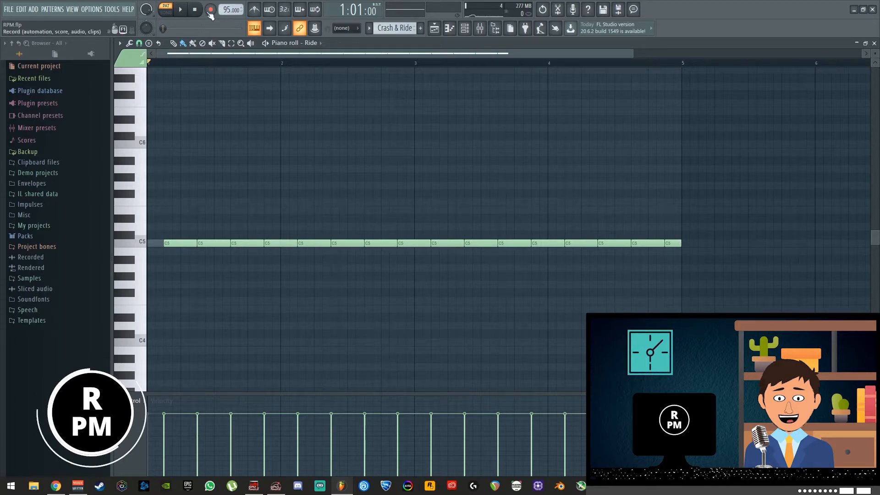
Audition the ride line, lengthen its last C5 note to a full beat past bar 4, and leave the piano roll.
key(space)
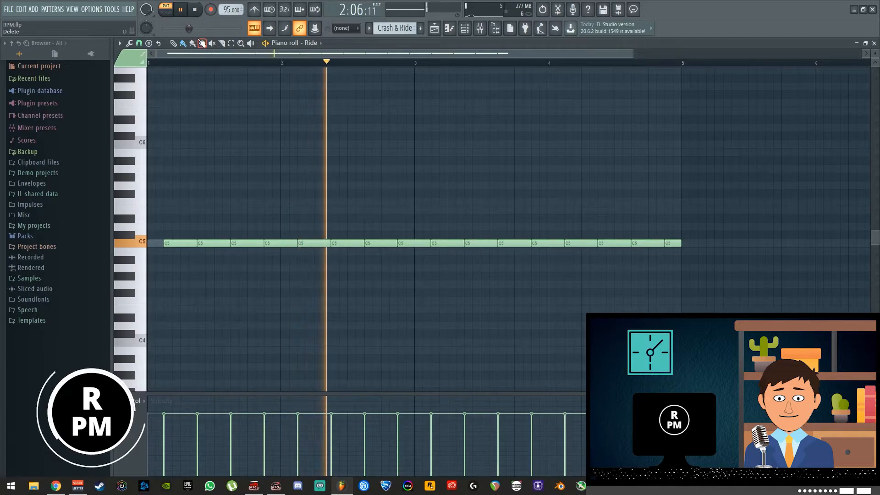
drag(681, 243, 697, 261)
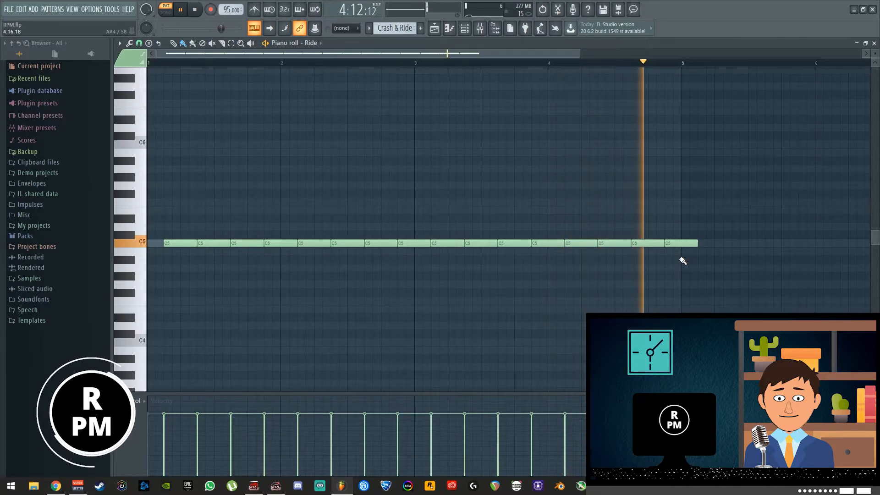
key(space)
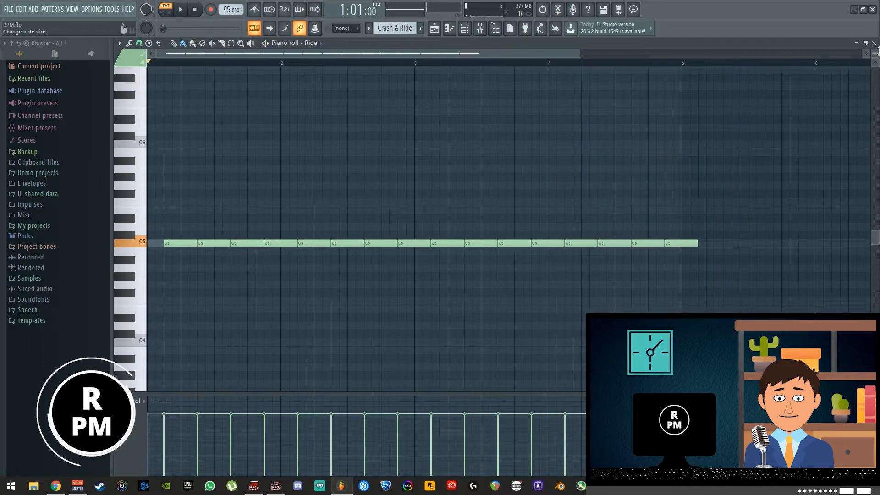
click(874, 43)
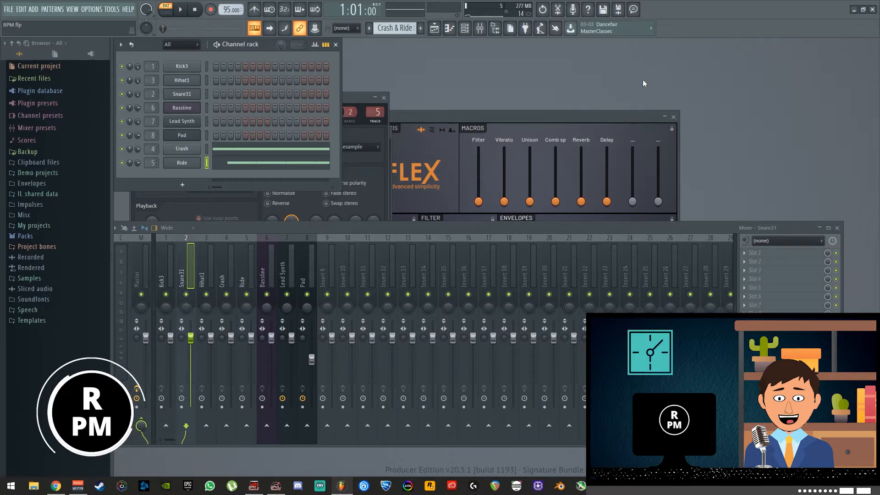
Place Crash & Ride clips at bars 25 and 29 on playlist Track 6.
key(F5)
click(601, 214)
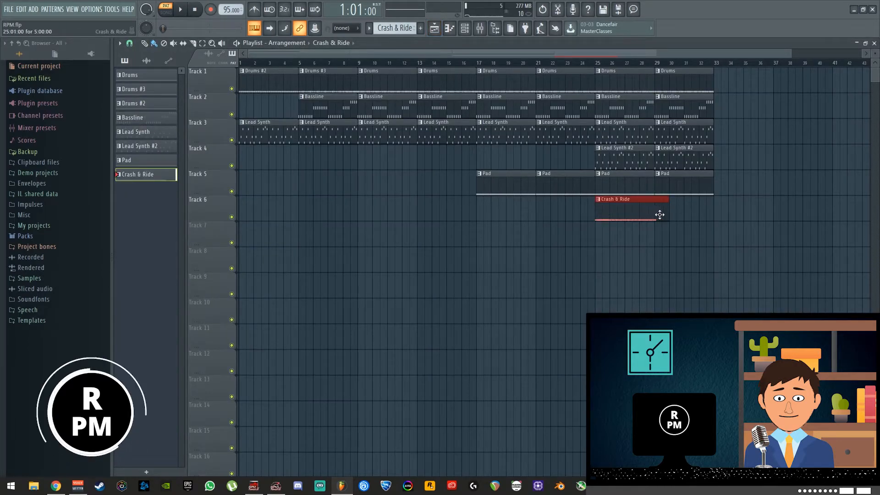
mouse_move(660, 236)
mouse_down()
mouse_move(674, 202)
mouse_move(736, 246)
mouse_up()
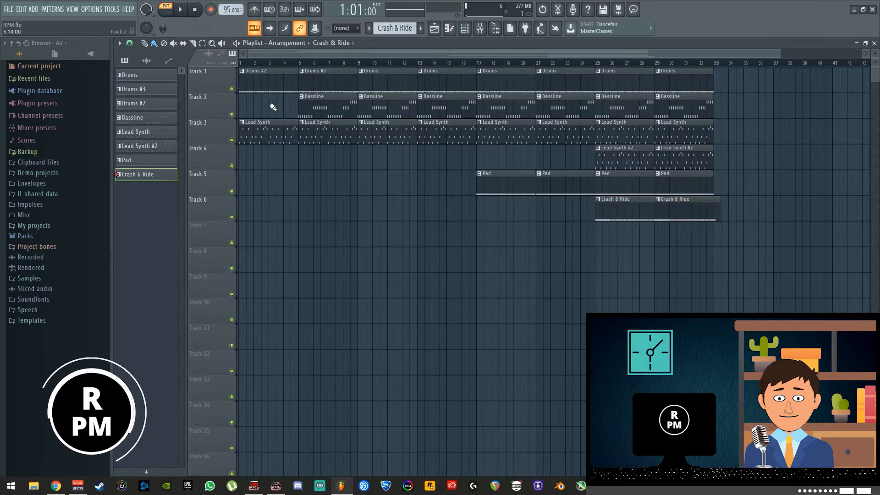
Move all Bassline, Lead Synth, Lead Synth #2 and Pad clips down five tracks, below the Crash & Ride clips.
click(202, 43)
drag(727, 112, 255, 175)
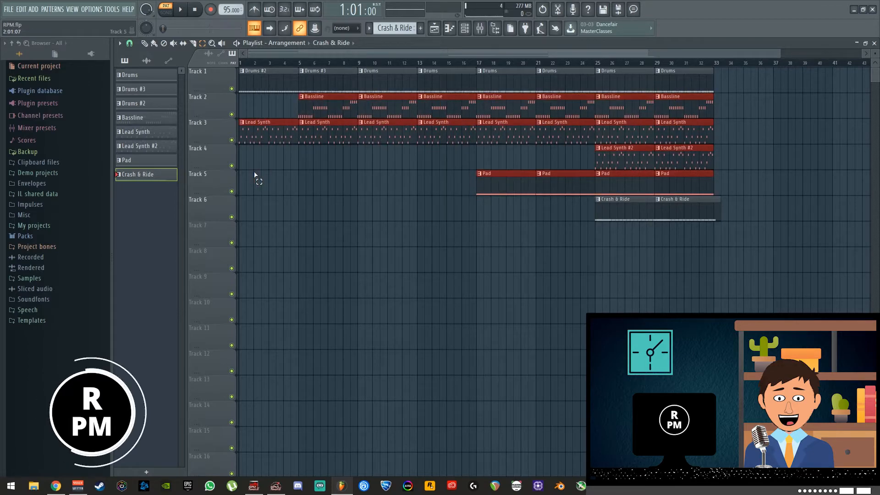
key(shift+Down)
key(shift+Down)
key(shift+Down)
key(shift+Down)
key(shift+Down)
Move all clips below the drums up together so Crash & Ride sits on Track 2 and the others on Tracks 3 to 6.
drag(770, 169, 227, 332)
key(shift+Up)
key(shift+Up)
key(shift+Up)
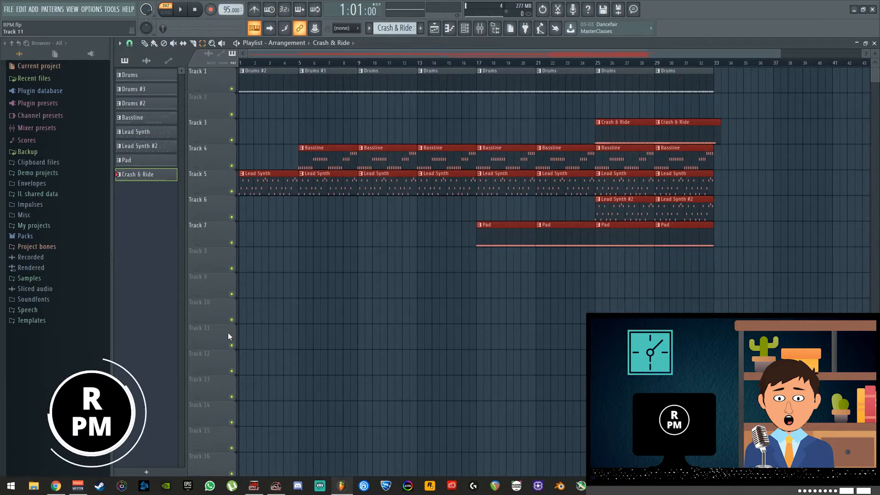
key(shift+Up)
click(542, 148)
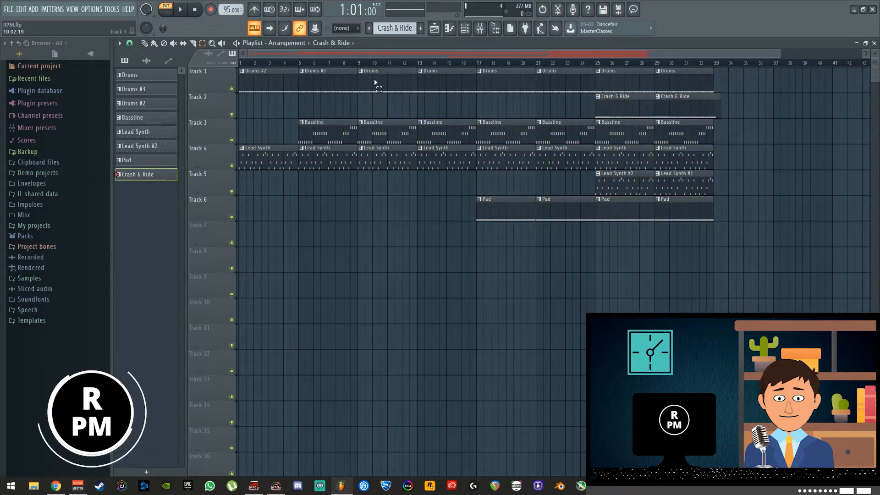
Play the arrangement from bar 23 in song mode and raise the Crash and Ride mixer faders while it plays.
click(144, 43)
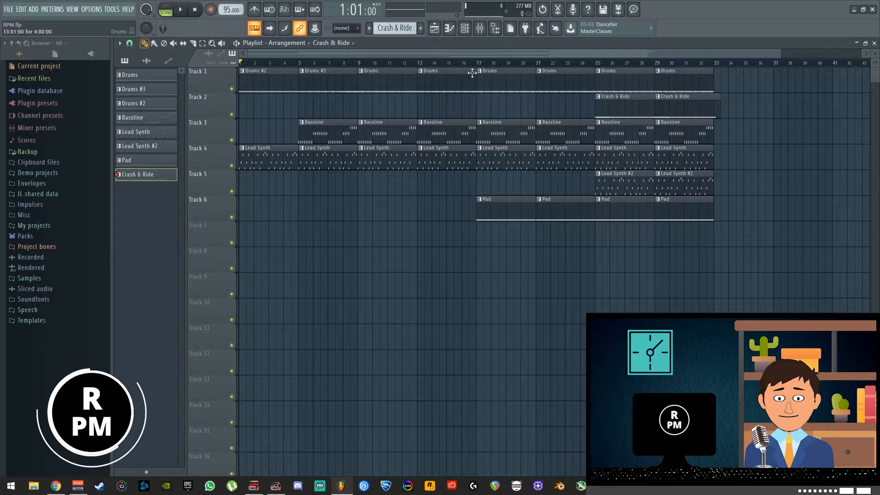
click(566, 63)
key(space)
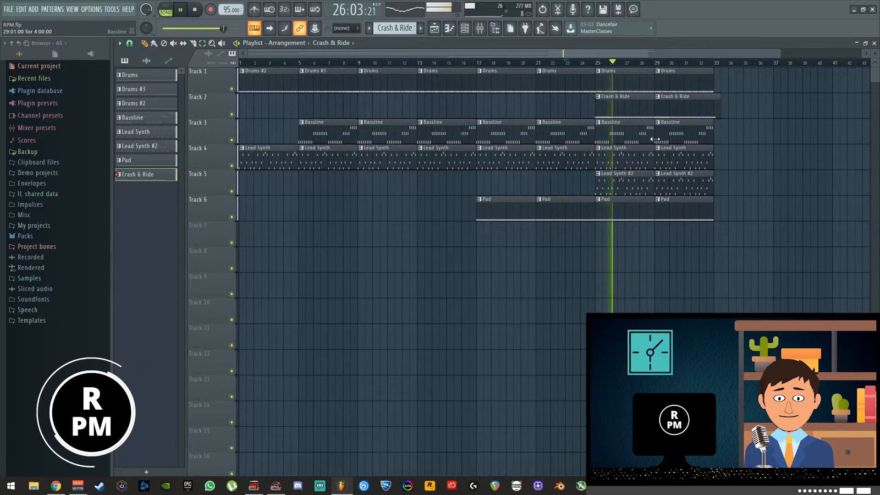
key(F9)
mouse_move(231, 338)
mouse_down()
mouse_move(231, 327)
mouse_move(251, 322)
mouse_move(231, 323)
mouse_up()
click(874, 43)
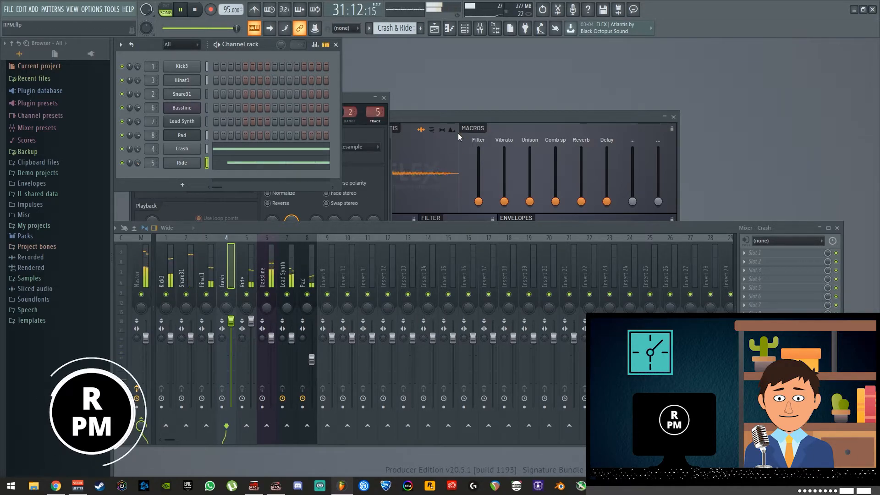
key(F5)
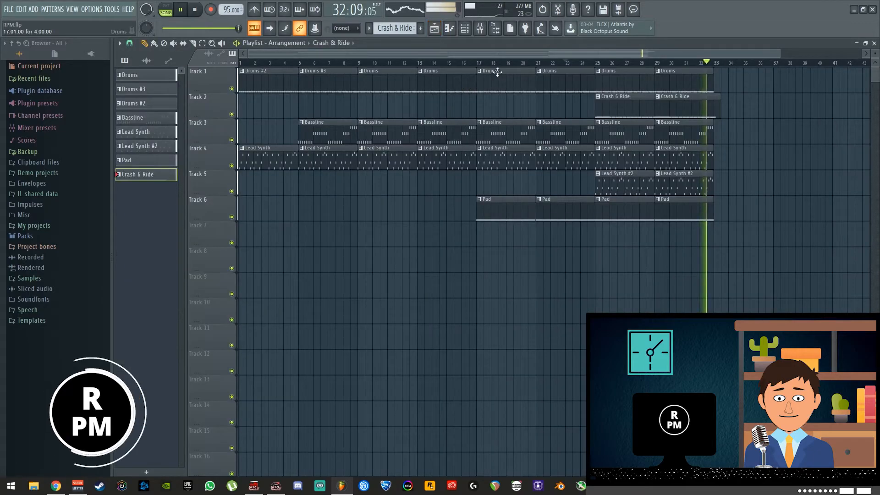
key(space)
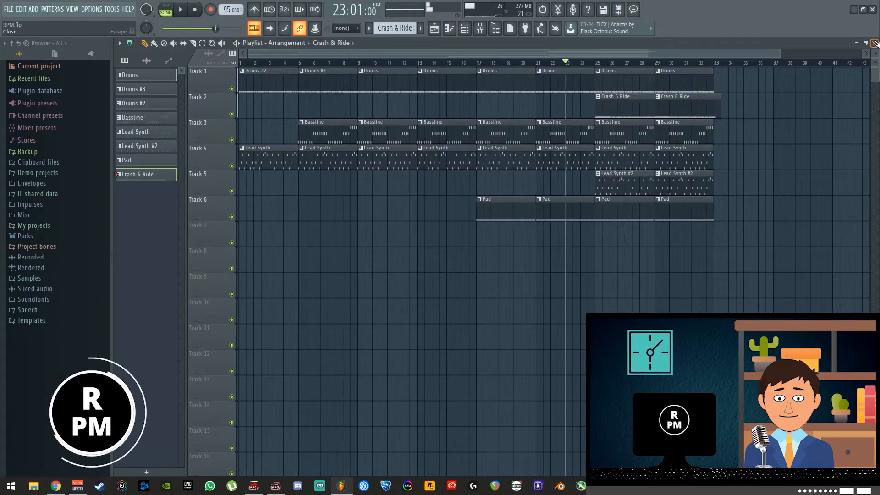
Load a Fruity Compressor in slot 1 of the Crash mixer track and set its gain to 3.0 dB.
click(874, 42)
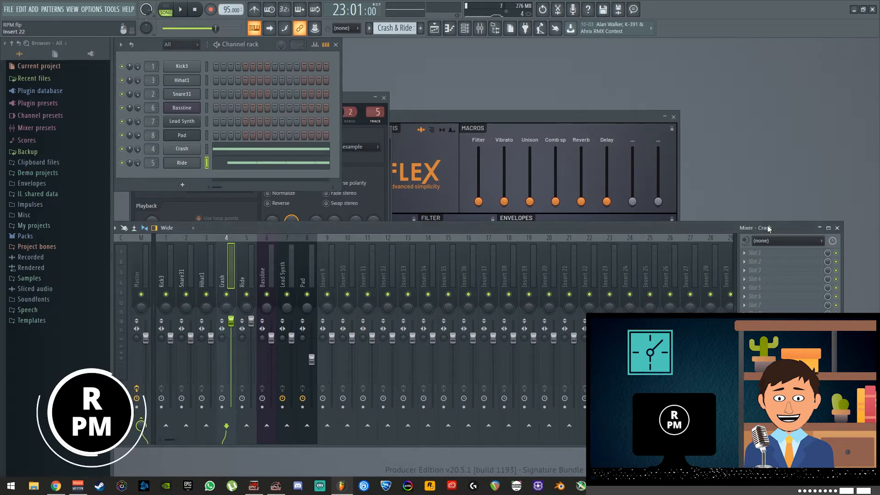
click(749, 251)
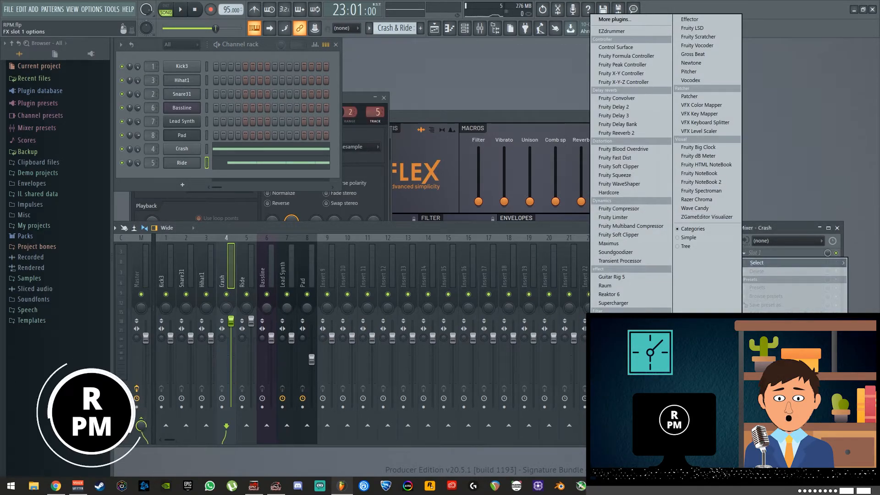
click(760, 243)
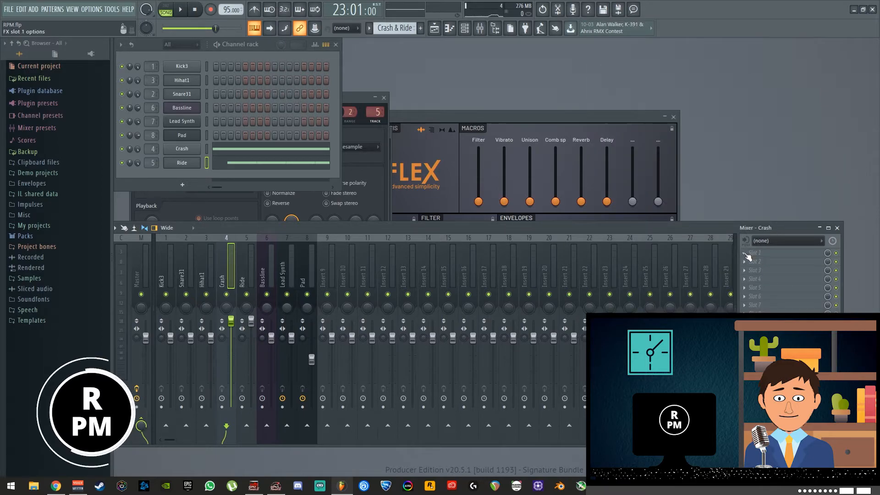
click(747, 254)
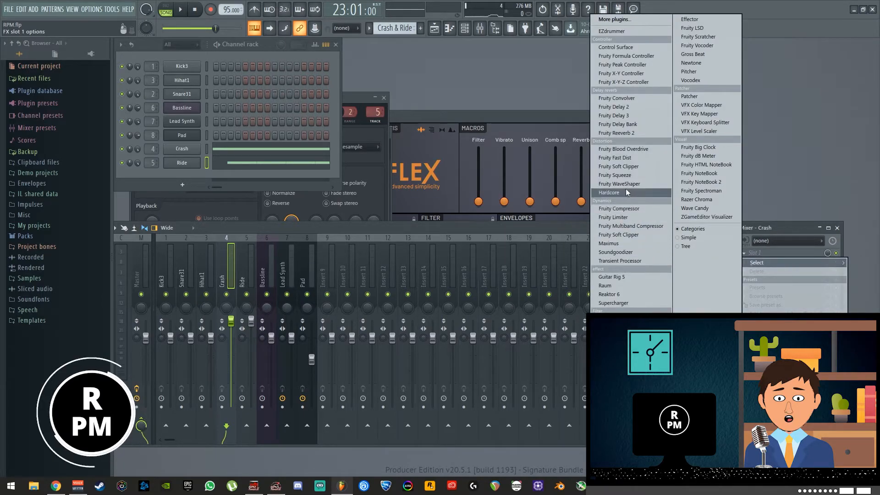
click(623, 208)
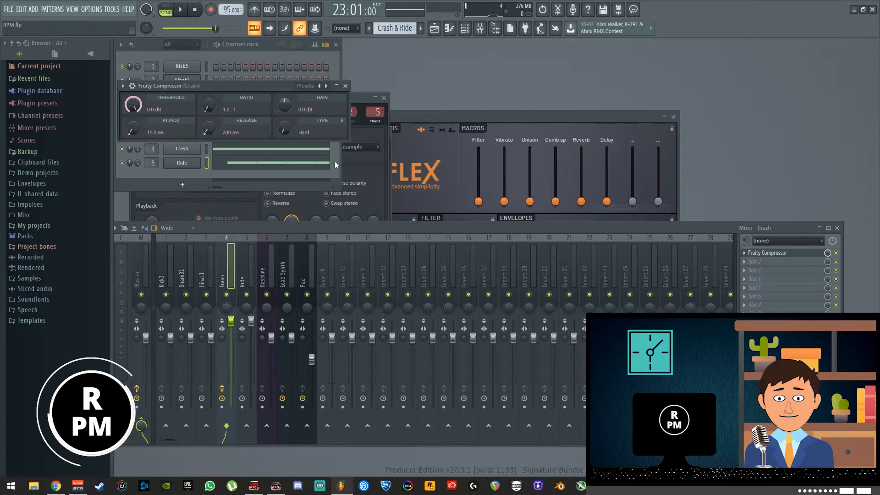
drag(281, 97, 313, 126)
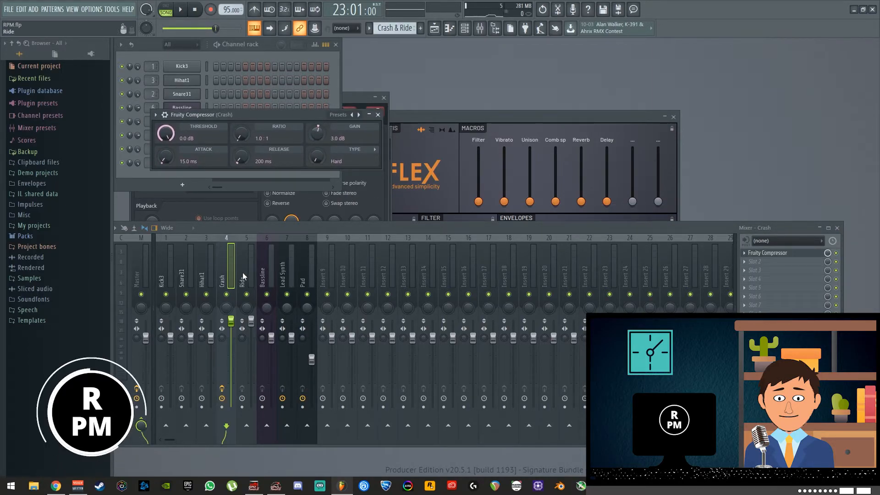
Load a Fruity Compressor in slot 1 of the Ride mixer track.
click(243, 275)
click(746, 253)
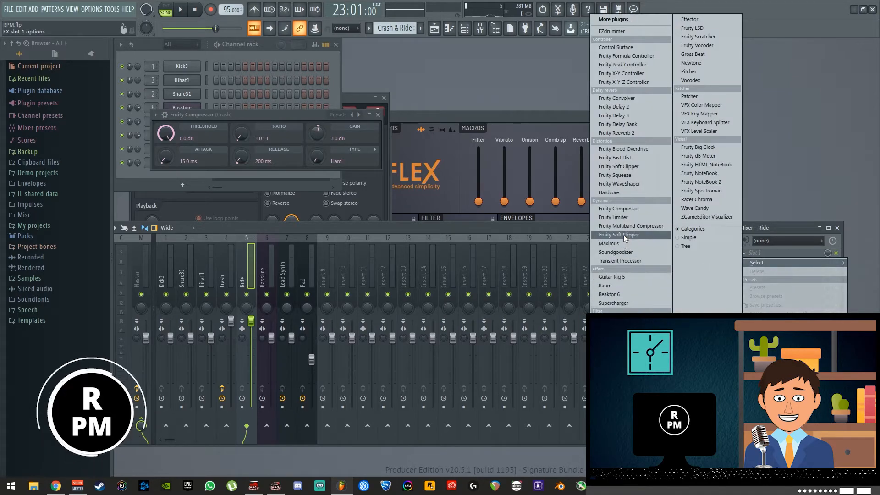
click(628, 210)
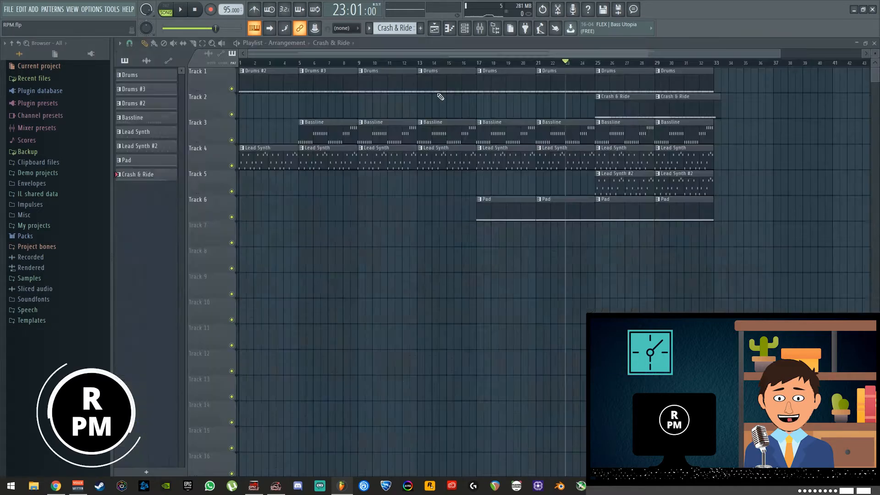
Play the song from bar 24 and slightly lower the Crash and Ride mixer faders, setting Ride to about 4.5 dB.
click(434, 28)
click(581, 64)
key(space)
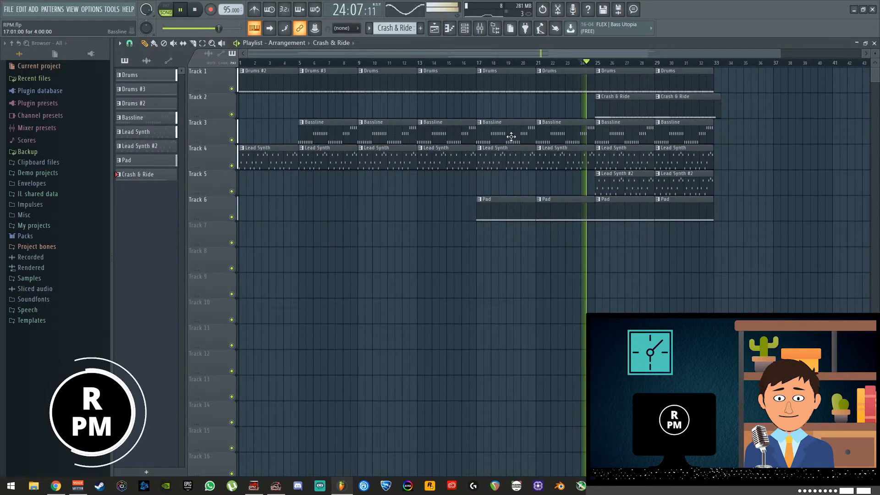
key(F9)
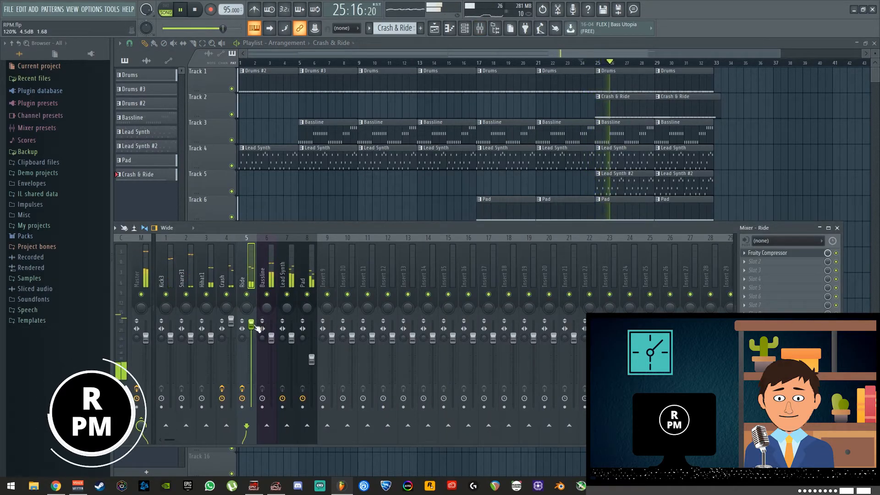
click(231, 322)
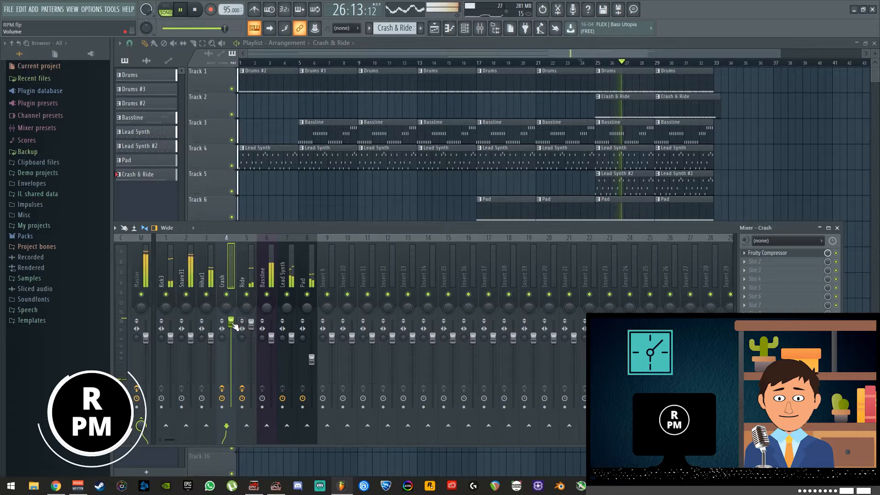
drag(251, 324, 231, 324)
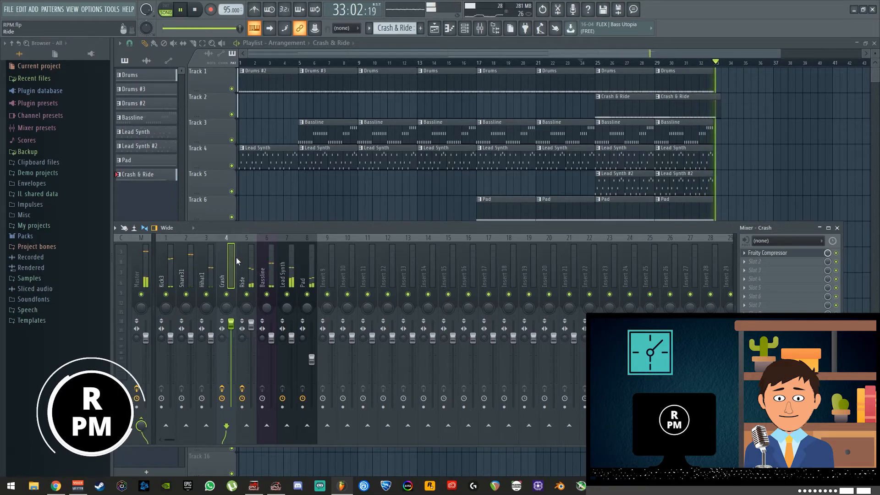
key(F9)
key(space)
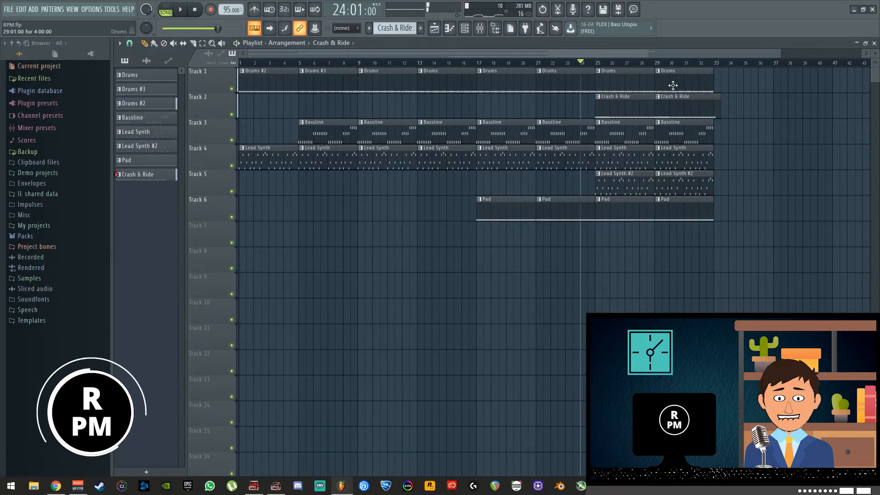
Duplicate all the clips from bars 9 to 32 on Tracks 1 to 6 so the copies start at bar 33.
drag(559, 54, 615, 54)
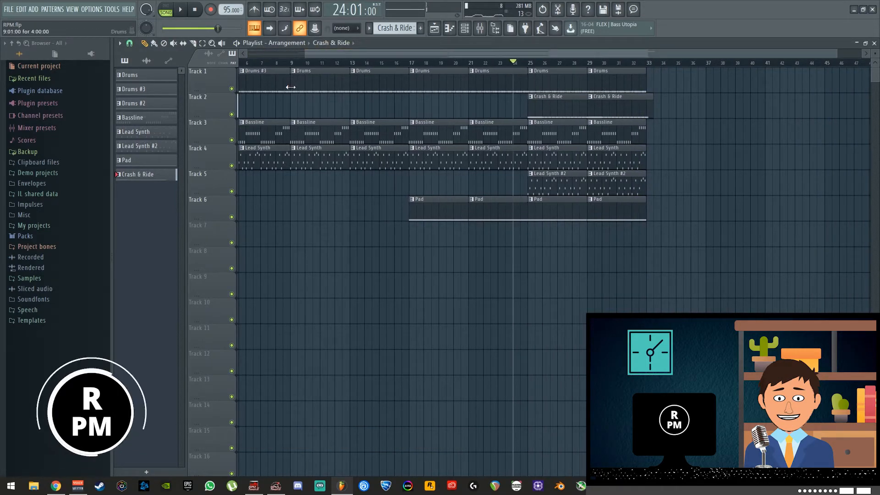
drag(299, 246, 659, 65)
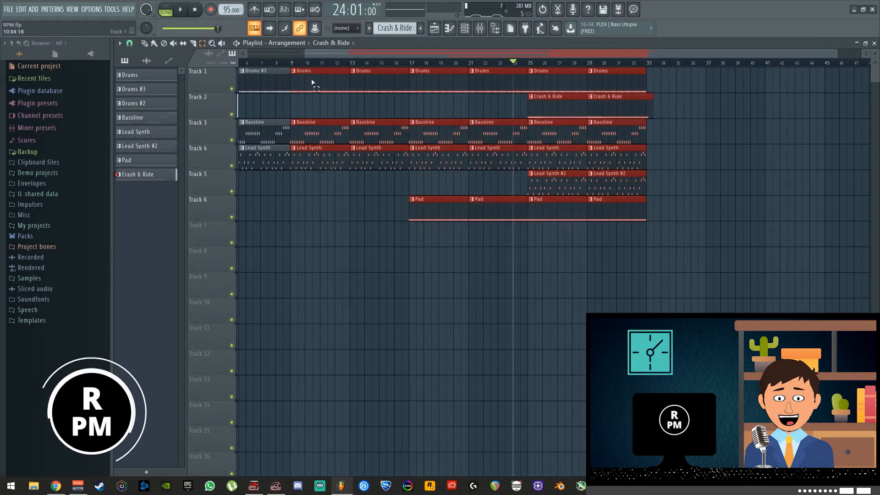
drag(454, 53, 782, 51)
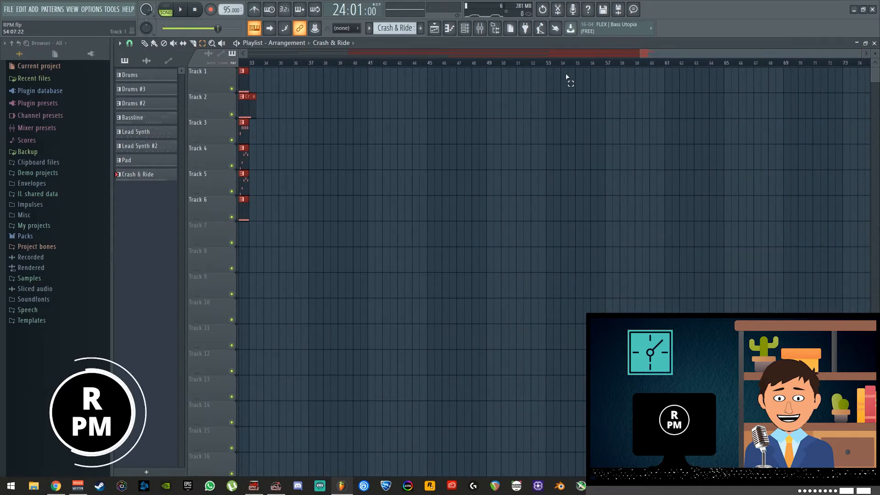
key(ctrl+b)
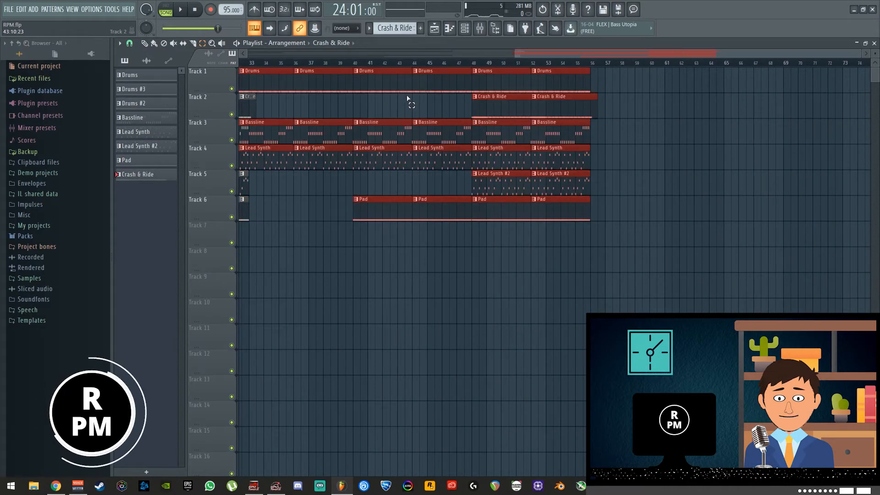
scroll(408, 98, up, 3)
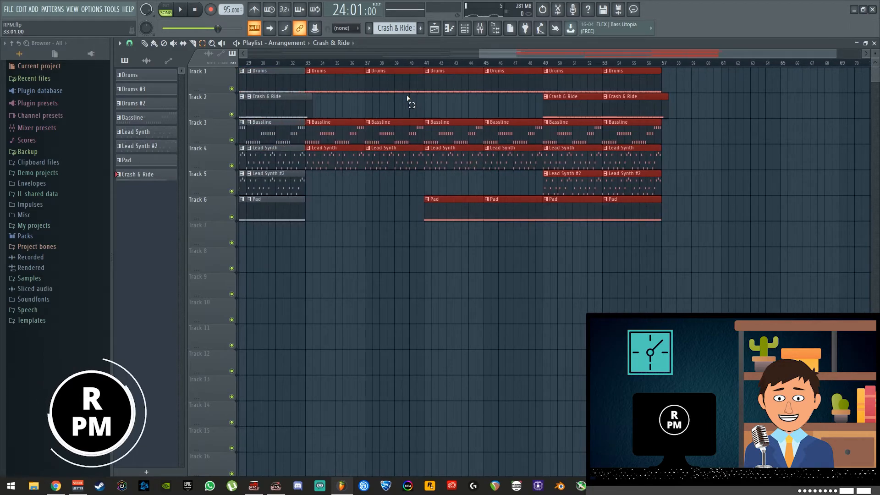
Duplicate the full-layer clips of bars 49 to 56 on all six tracks into bars 57 to 64.
drag(532, 54, 672, 54)
click(572, 206)
drag(281, 236, 406, 67)
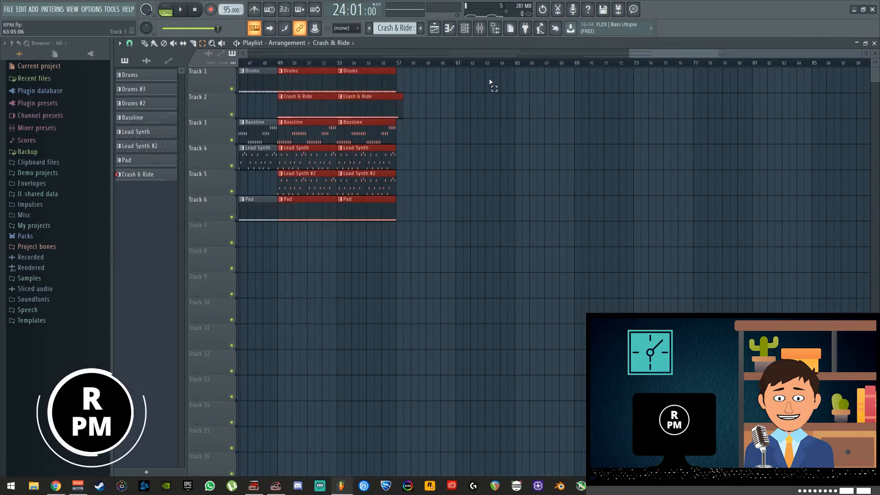
drag(651, 53, 730, 53)
key(ctrl+b)
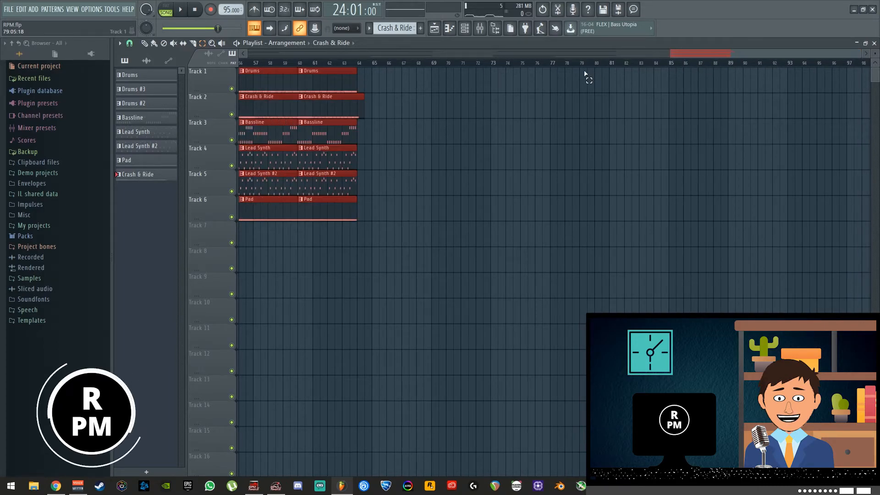
key(ctrl+b)
click(431, 238)
drag(691, 52, 656, 69)
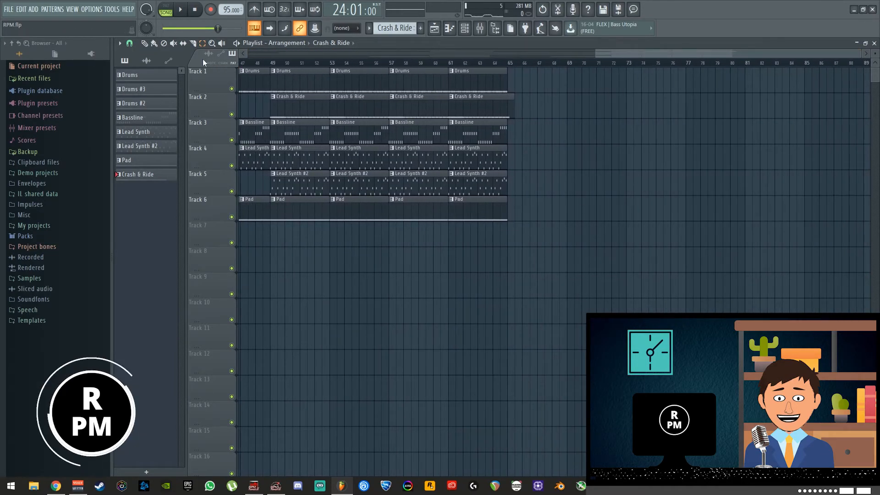
Place Bassline, Lead Synth, Lead Synth #2 and Pad clips at bar 65 on Tracks 3 to 6.
click(512, 140)
click(496, 162)
click(511, 165)
click(500, 187)
click(513, 189)
click(500, 208)
click(514, 209)
Place another set of Bassline, Lead Synth, Lead Synth #2 and Pad clips at bar 69.
click(571, 140)
click(557, 163)
click(571, 166)
click(559, 187)
click(572, 190)
click(558, 210)
click(569, 214)
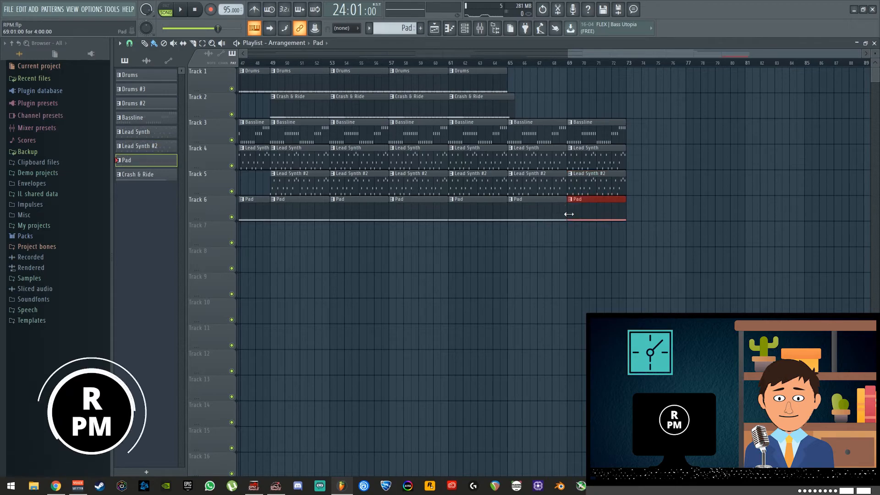
Delete the Bassline and Lead Synth #2 clips at bar 69, keeping only Lead Synth and Pad there.
right_click(591, 132)
click(656, 161)
right_click(657, 167)
right_click(620, 180)
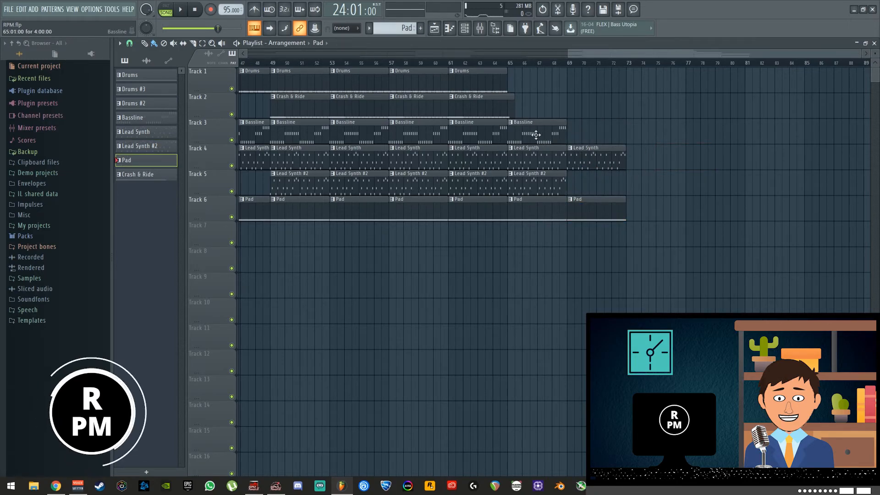
Play the song's ending from bar 64 and save the project.
key(space)
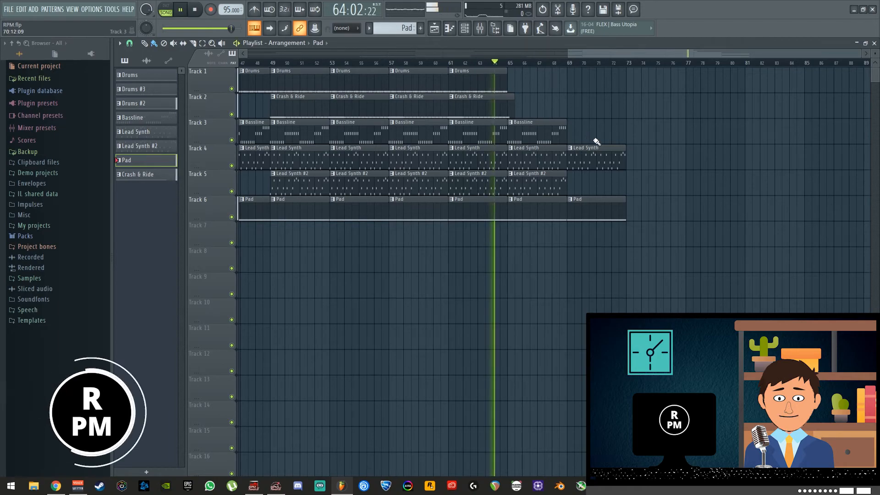
key(ctrl+s)
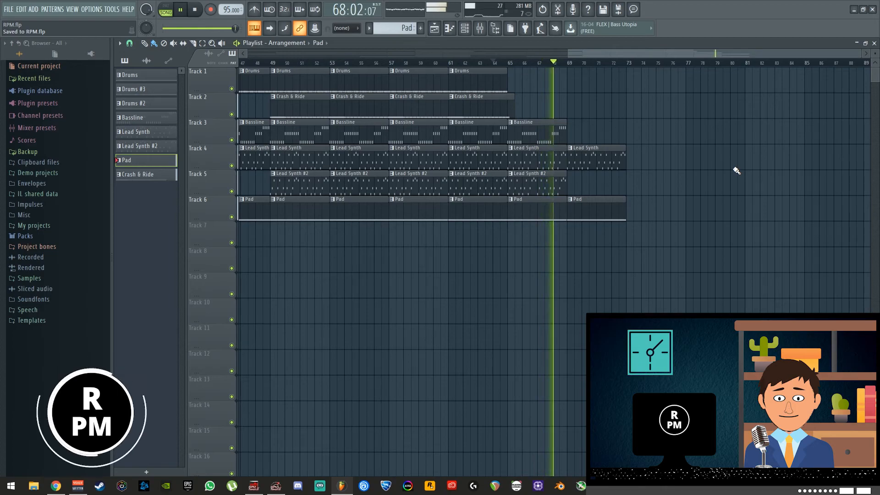
Extend the last Lead Synth clip on Track 4 to bar 77 and stop playback.
drag(626, 165, 685, 165)
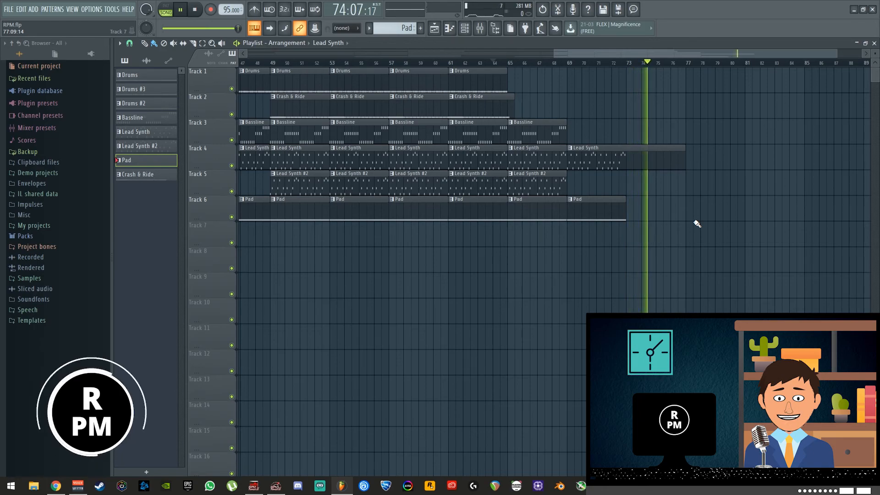
key(space)
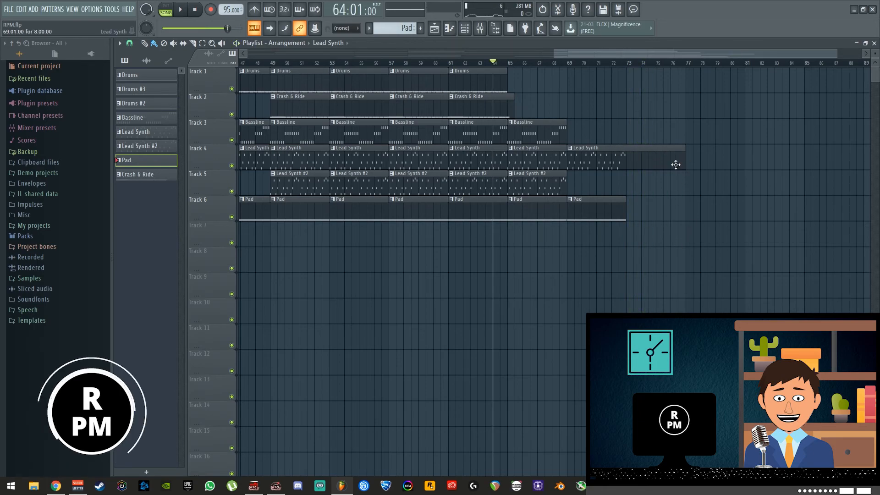
drag(684, 164, 619, 165)
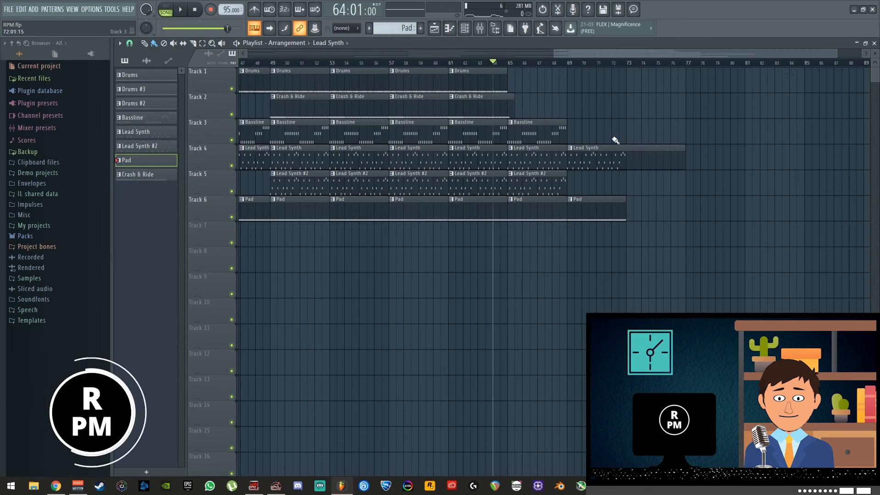
Play the end of the song from the last part of bar 72 to check how it finishes.
click(619, 63)
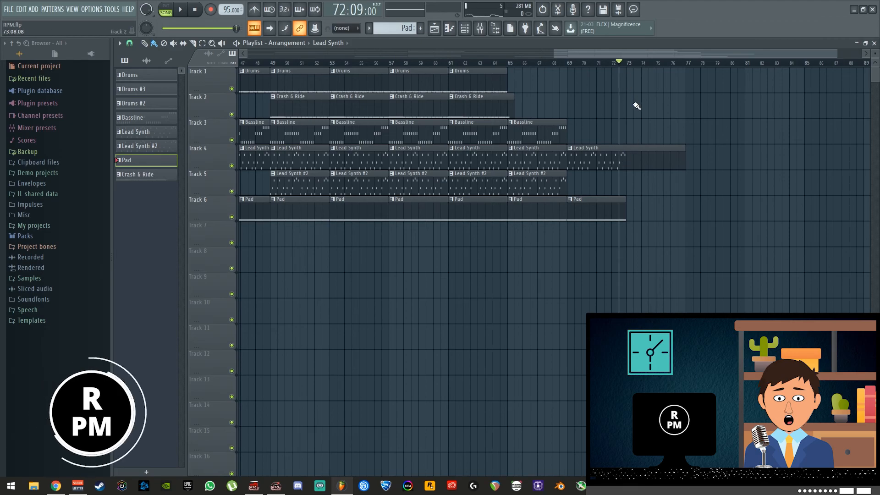
key(space)
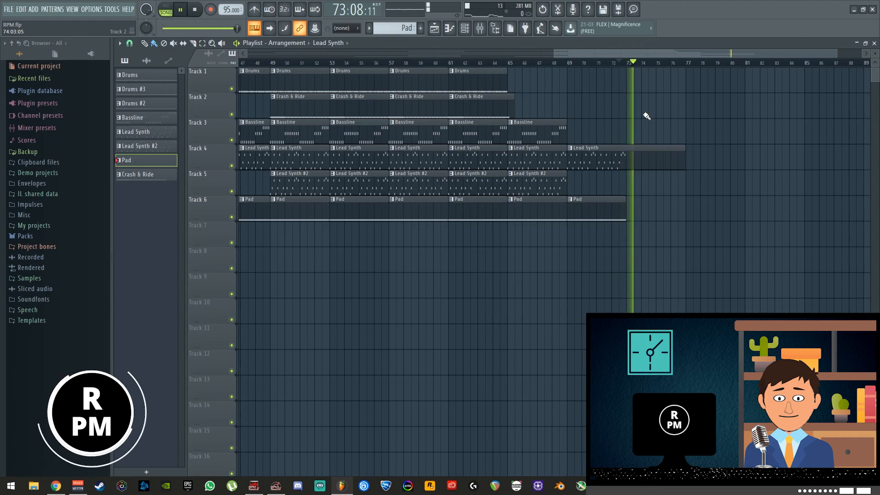
key(space)
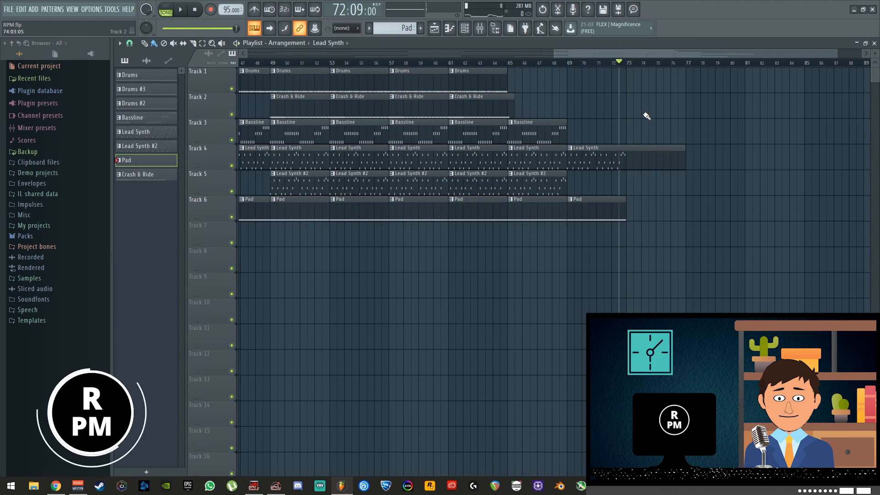